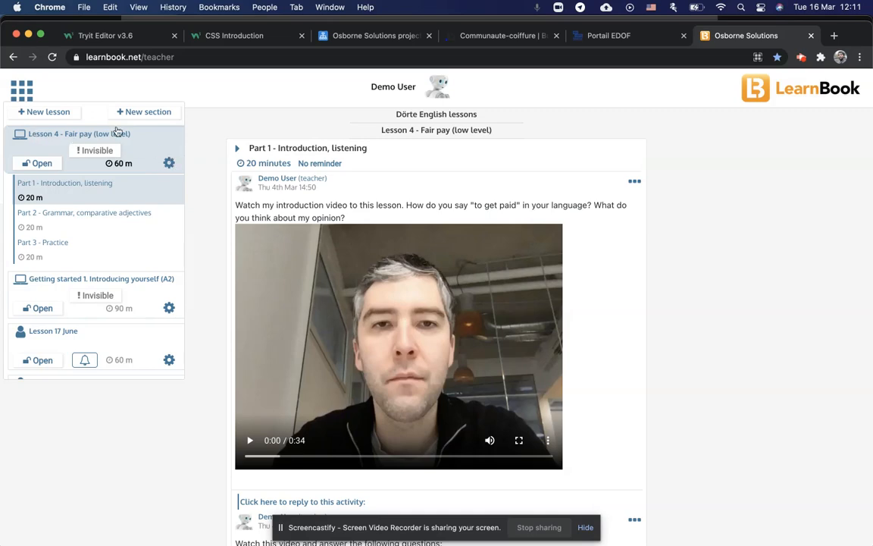
Step: Rename the Fair pay lesson as "Lesson 4 - Fair pay niveau A2" in its lesson settings
click(162, 156)
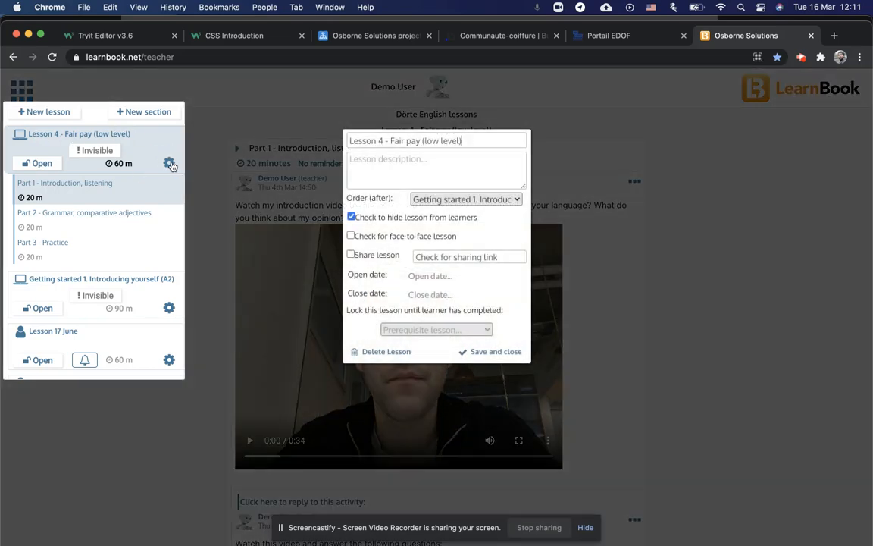
drag(461, 141, 425, 141)
key(BackSpace)
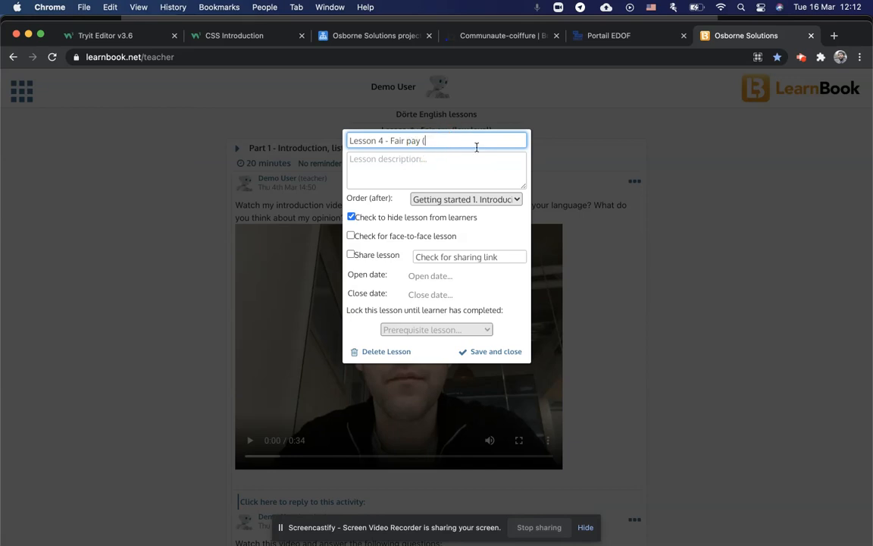
text(niveau A2)
click(404, 201)
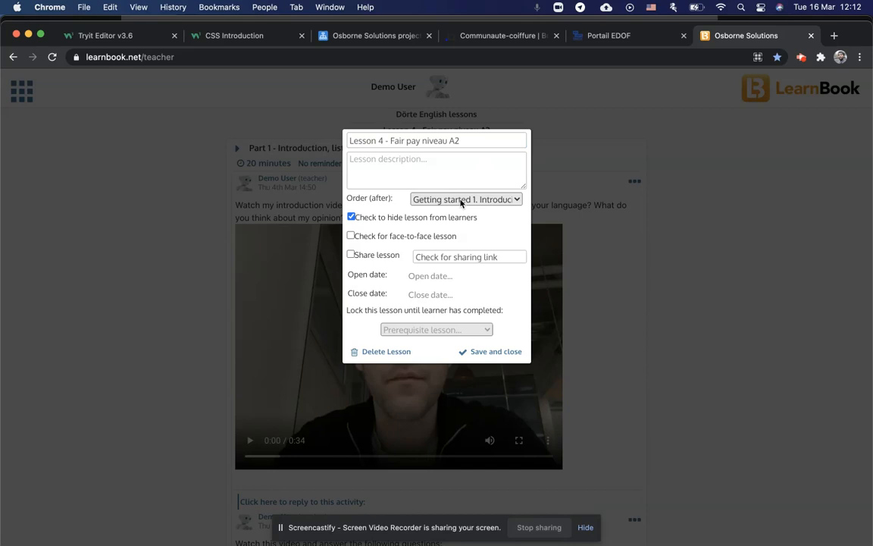
Step: Review the lesson's order choices and its open and close date calendars without setting dates, and save the lesson settings
click(460, 200)
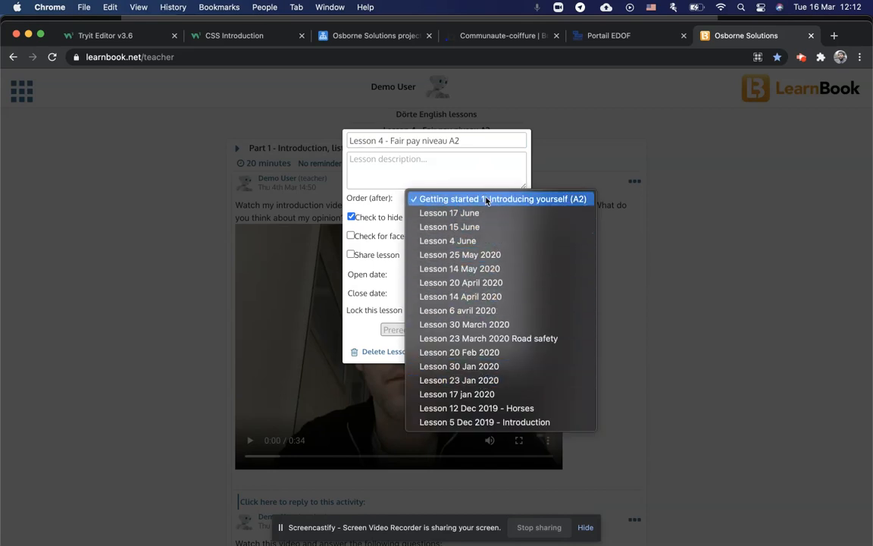
click(429, 198)
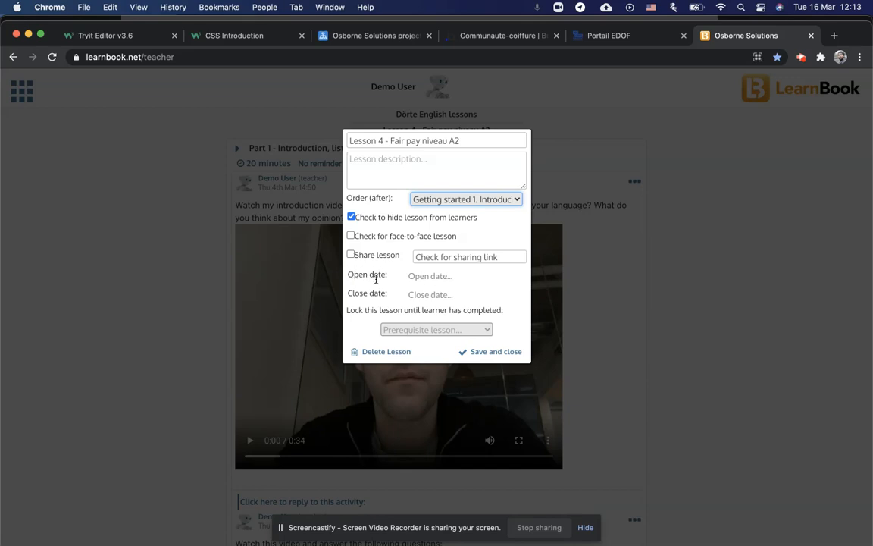
click(430, 276)
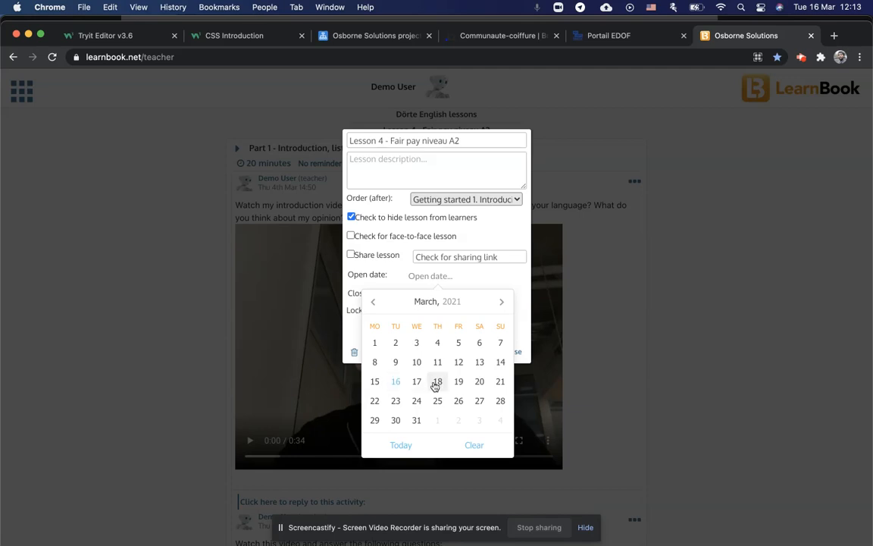
click(369, 276)
click(436, 295)
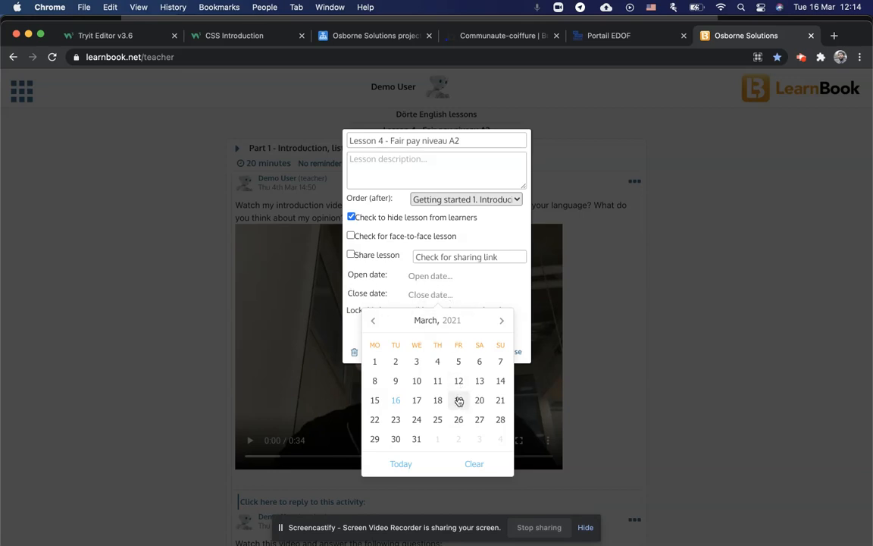
click(423, 279)
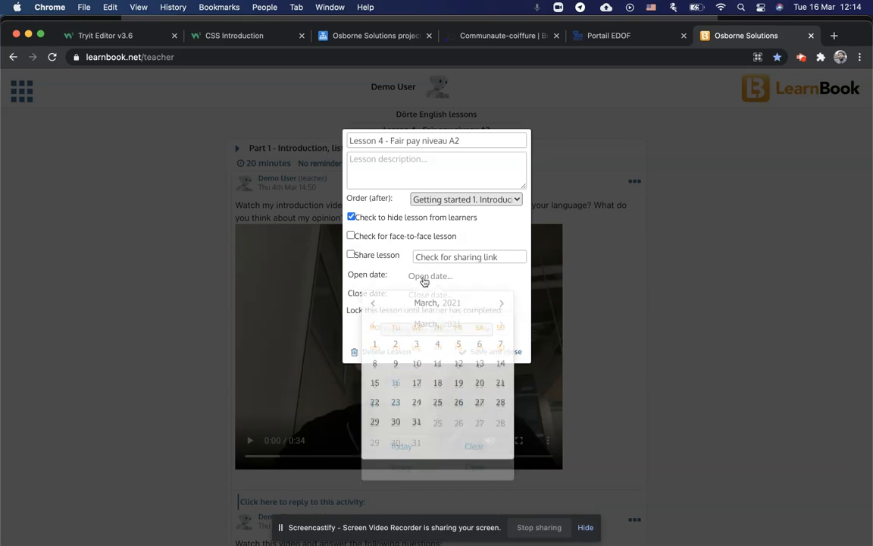
click(367, 273)
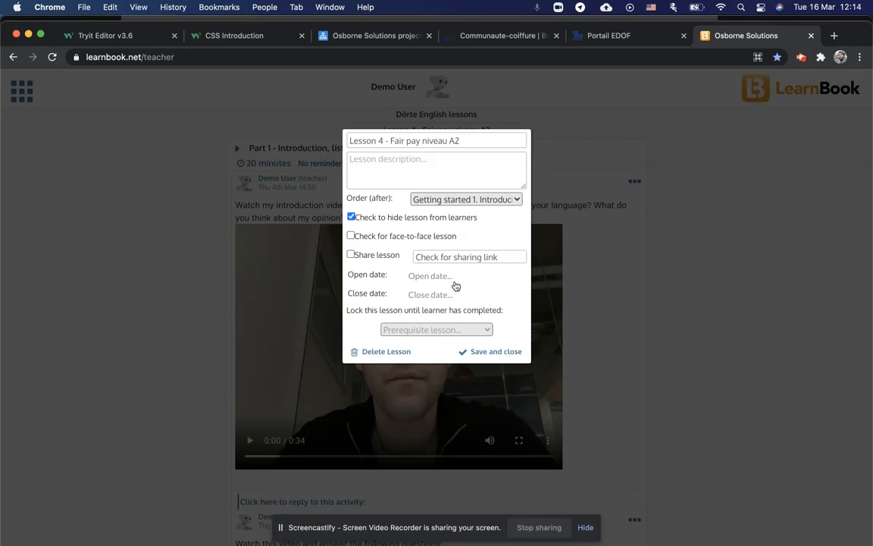
click(489, 352)
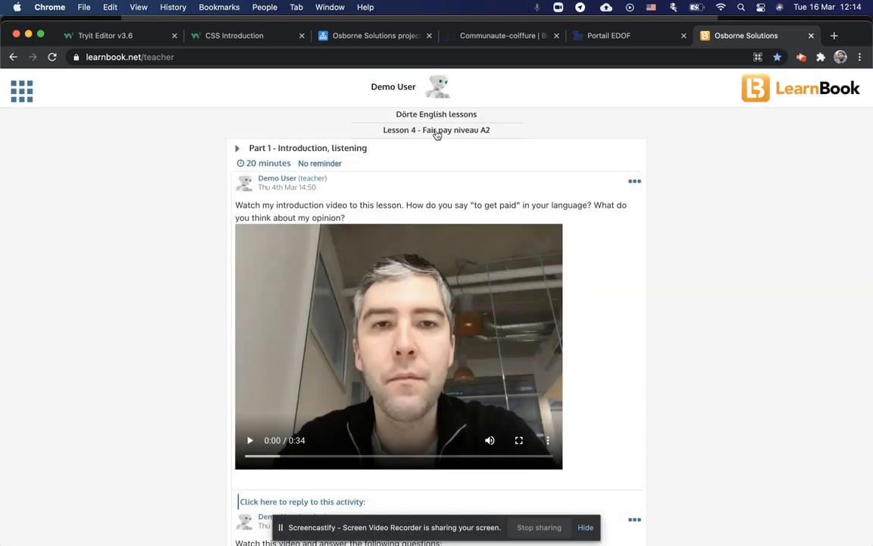
Step: Create a new lesson titled "Lesson 5 - test", ordered after Lesson 4 - Fair pay niveau A2
click(23, 97)
click(35, 135)
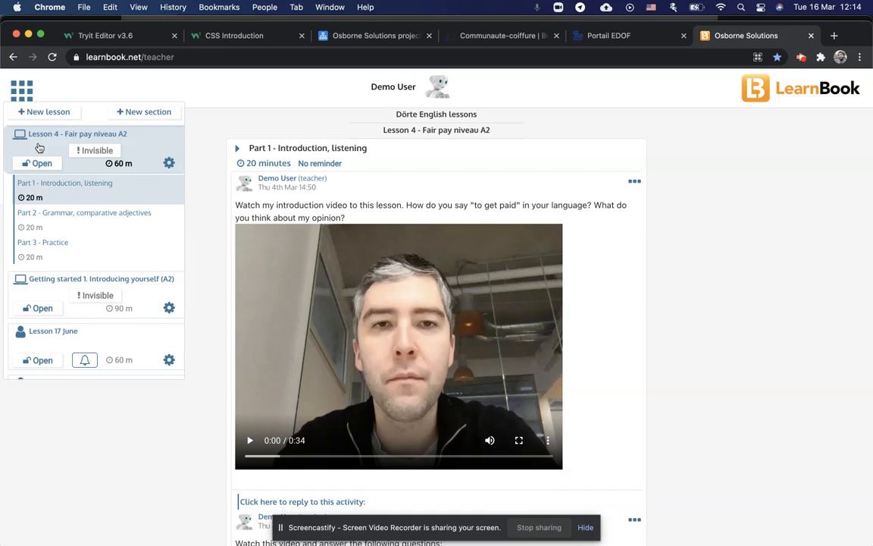
click(16, 93)
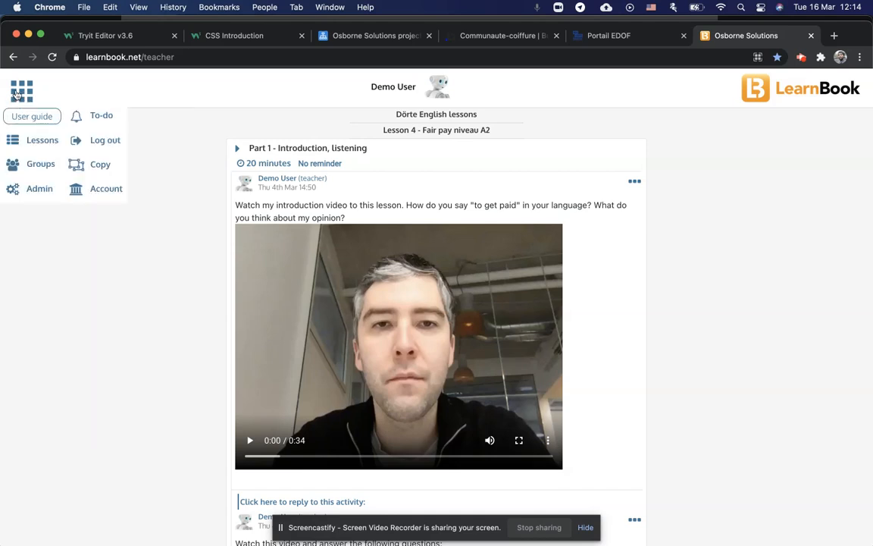
click(43, 141)
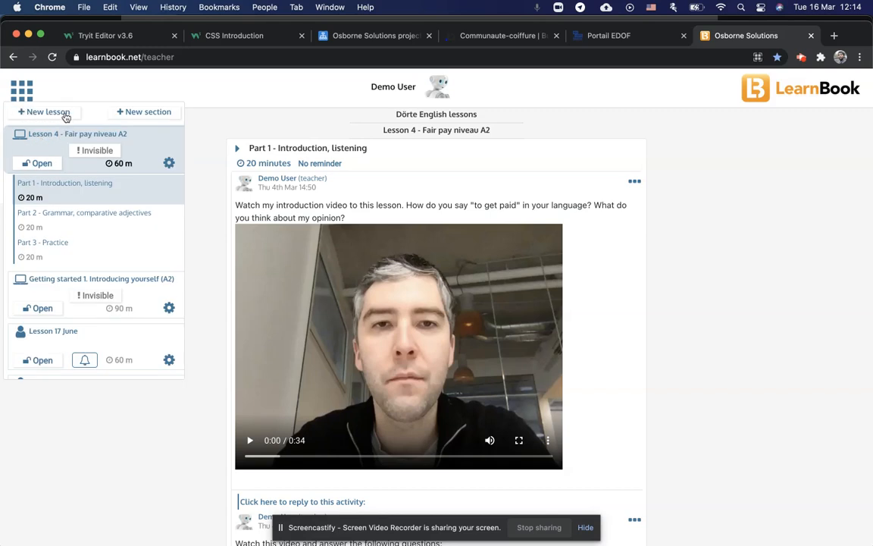
click(65, 112)
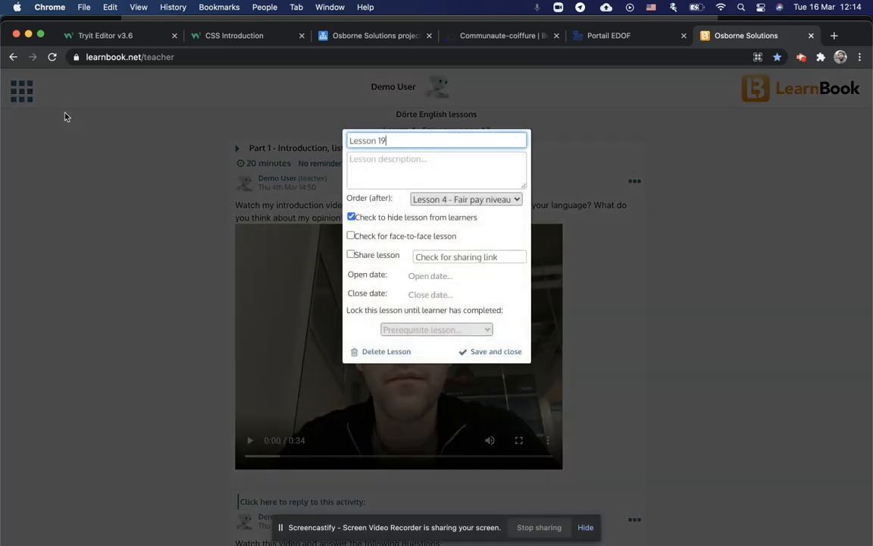
triple_click(413, 142)
click(413, 143)
text(5 - test)
click(454, 199)
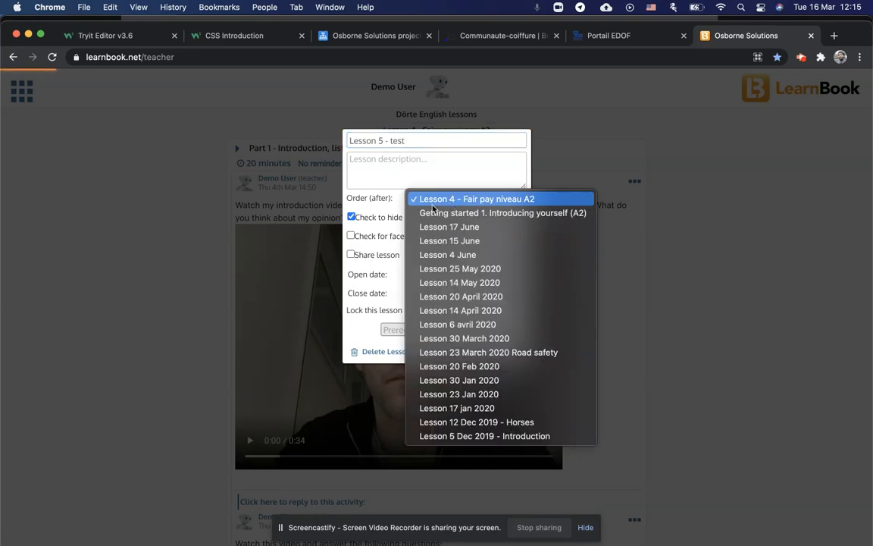
click(367, 197)
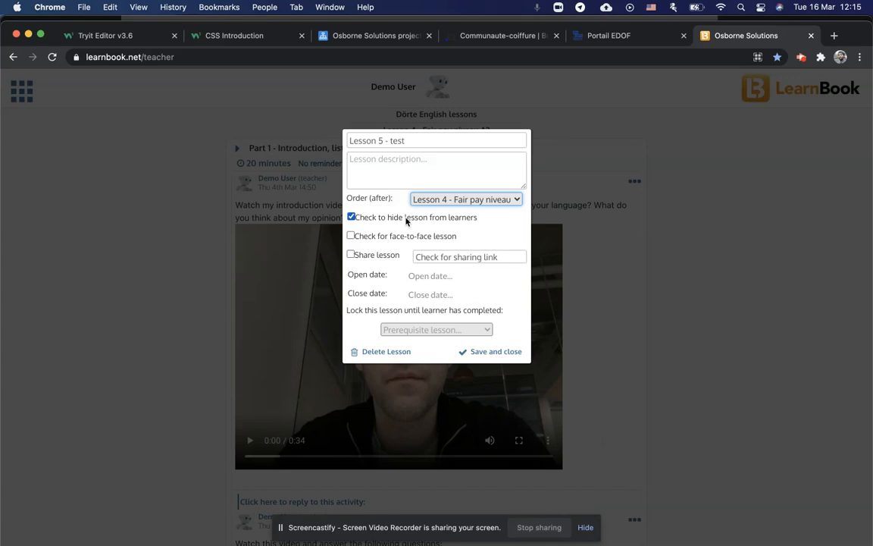
Step: Make the new lesson visible to learners, mark it as a face-to-face lesson, and save it
click(351, 218)
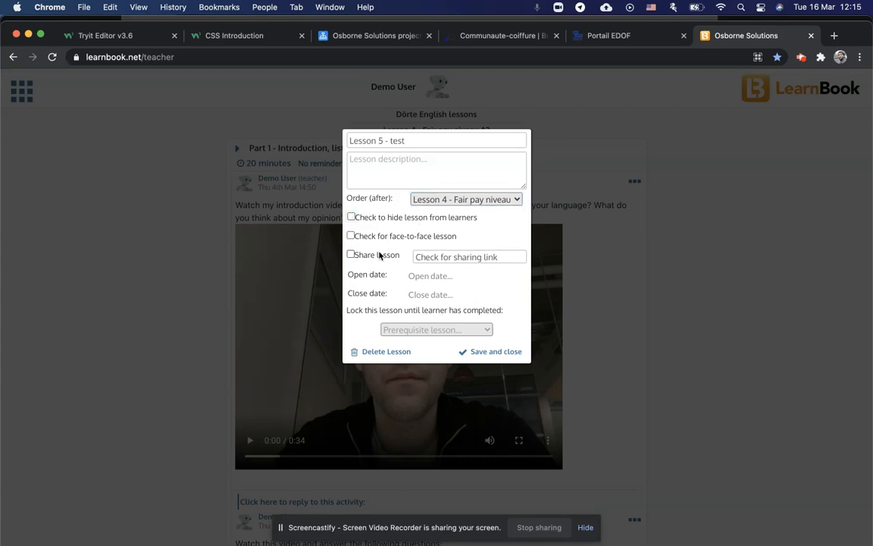
click(350, 235)
click(485, 353)
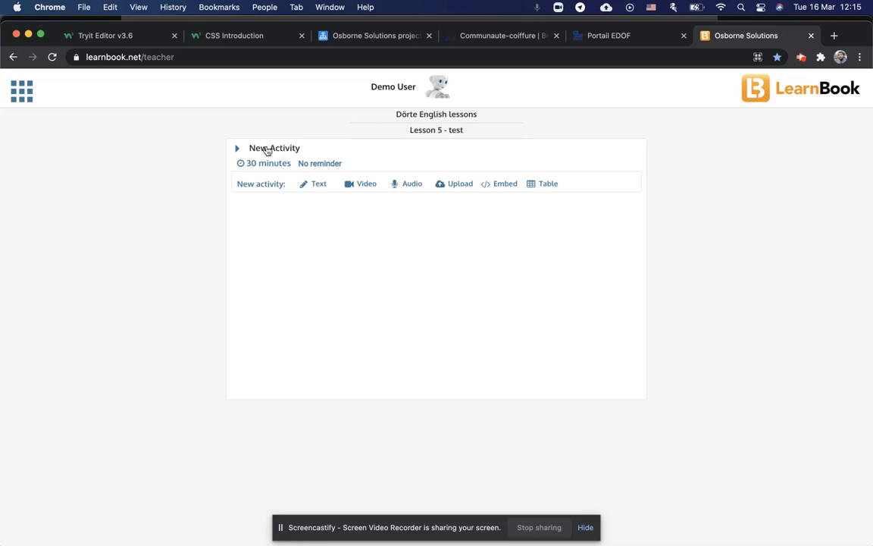
Step: Examine the lesson list, expanding the sections of Lesson 4 and of Lesson 5 - test
click(23, 95)
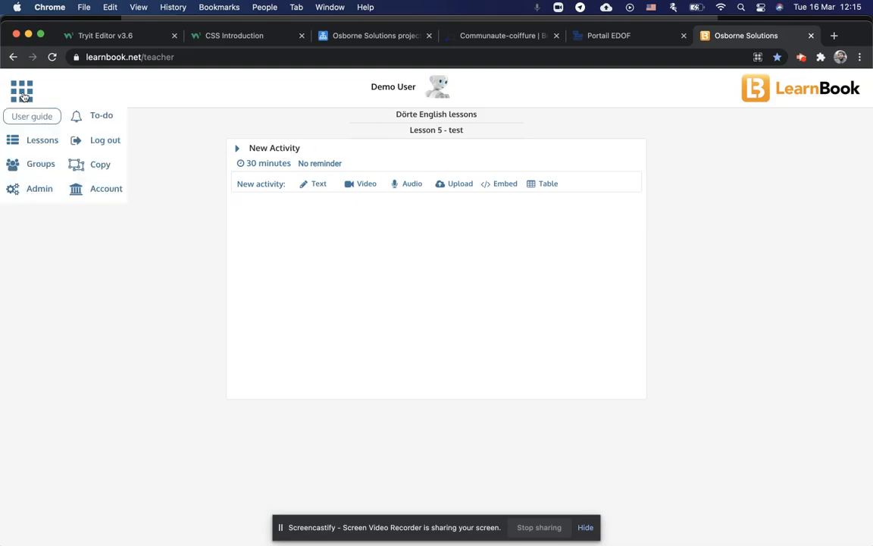
click(34, 139)
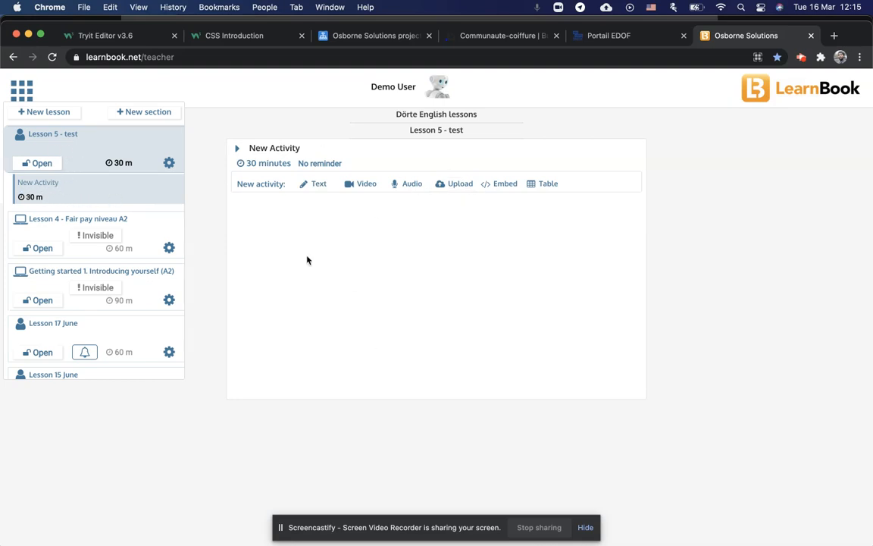
click(34, 228)
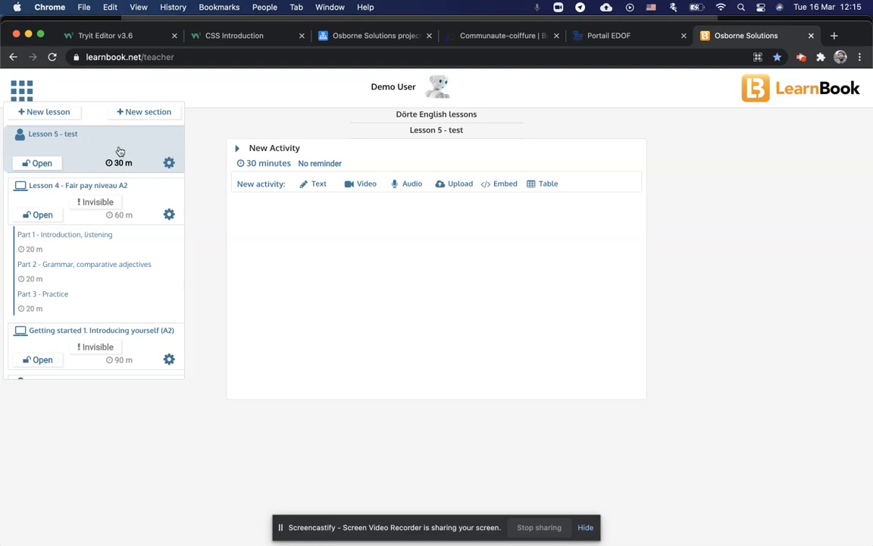
click(80, 135)
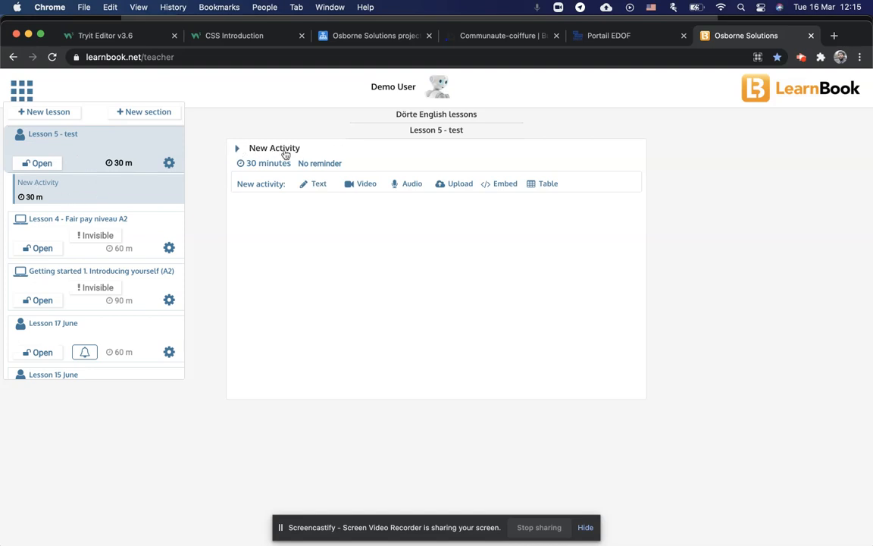
Step: Rename the New Activity section of Lesson 5 - test as "Cours face à face"
click(240, 150)
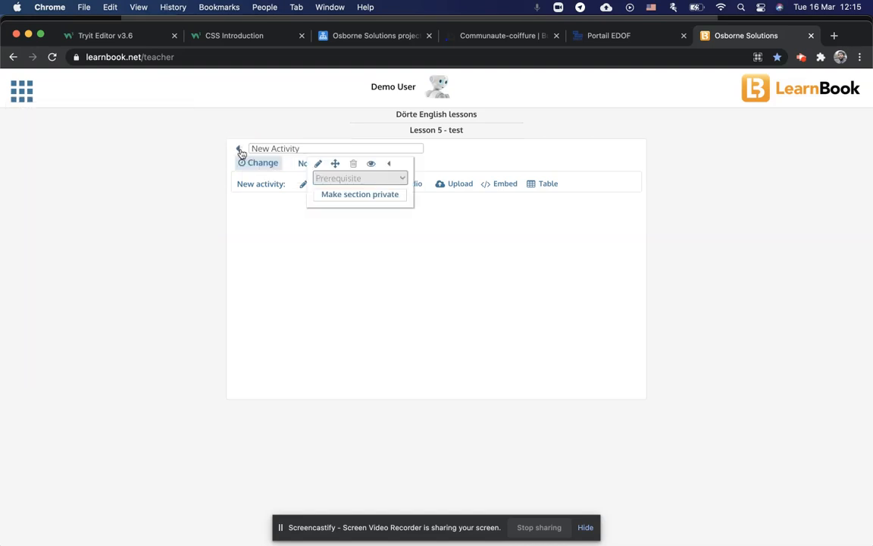
click(238, 150)
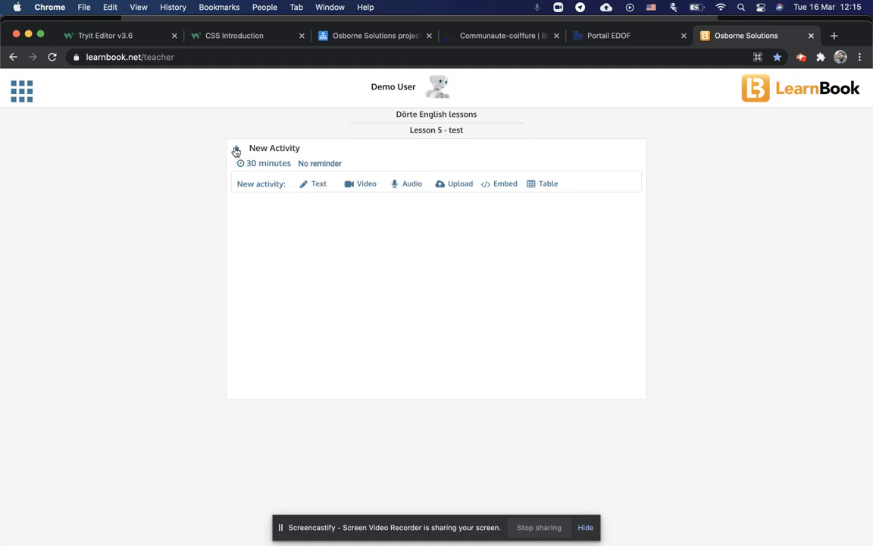
click(236, 150)
triple_click(271, 148)
text(Cours face à face)
click(293, 109)
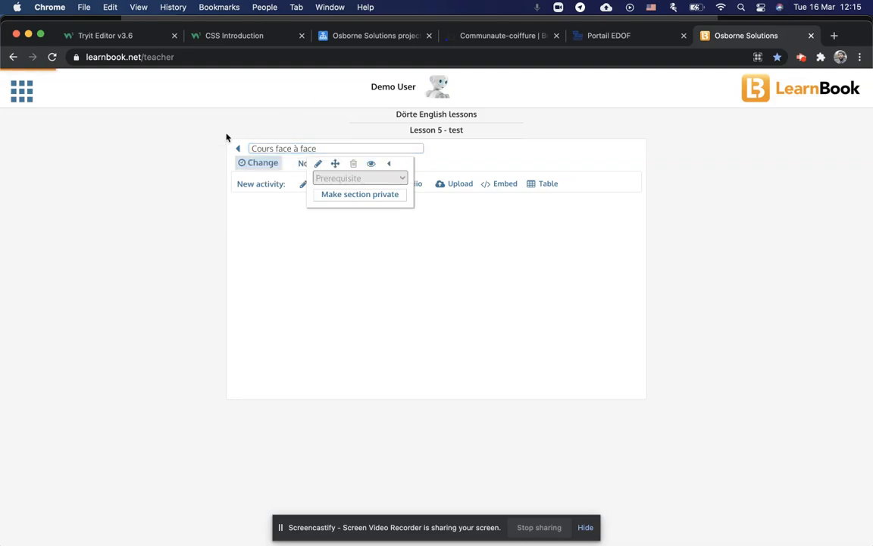
Step: Set the study time of the Cours face à face section to 60 minutes and close the section options
click(268, 169)
double_click(433, 145)
text(00)
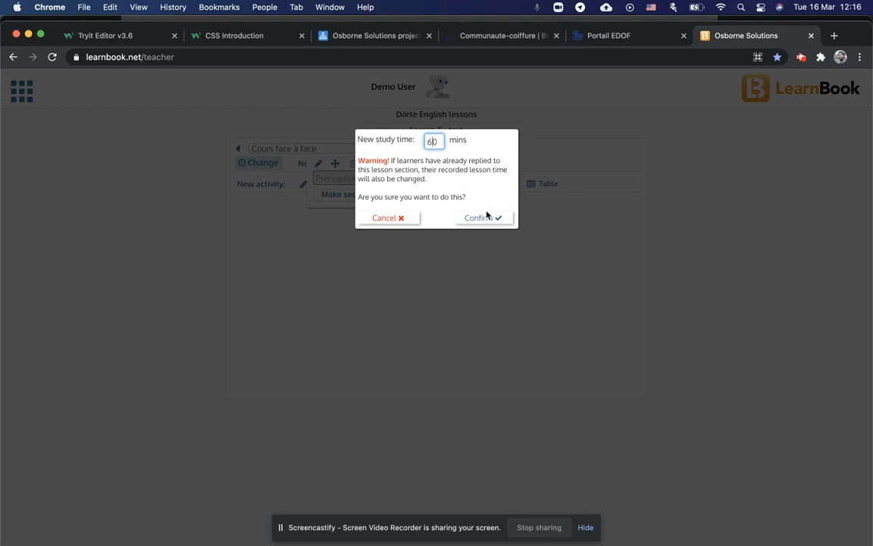
click(490, 220)
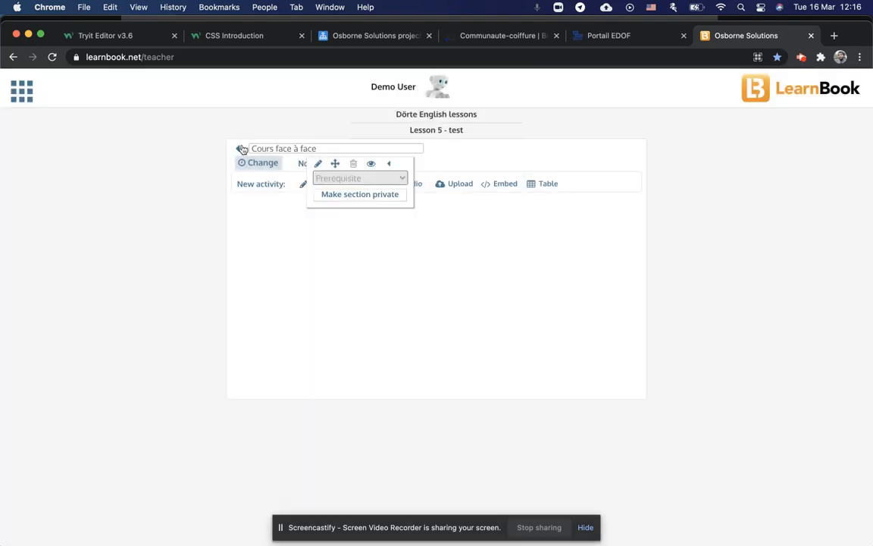
click(236, 150)
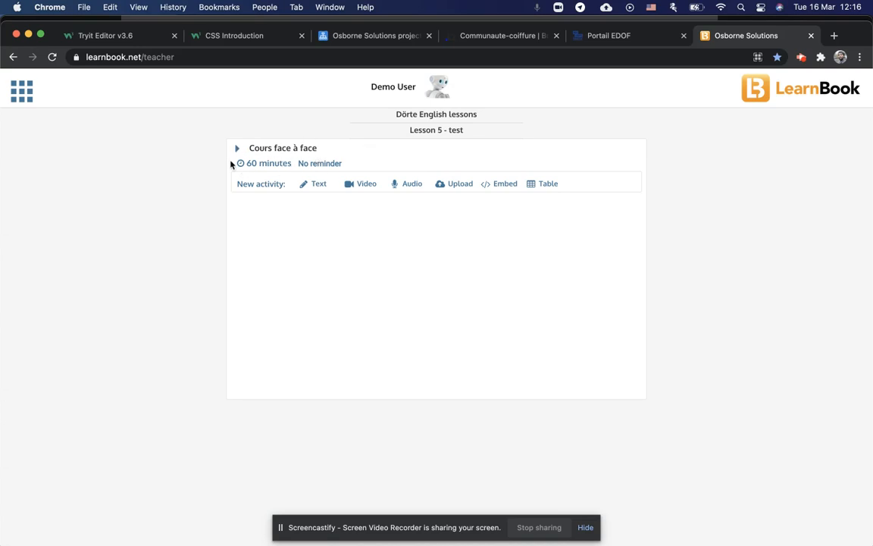
Step: Add a 60-minute section named "Devoir" to Lesson 5 - test, placed after Cours face à face
click(21, 91)
click(38, 141)
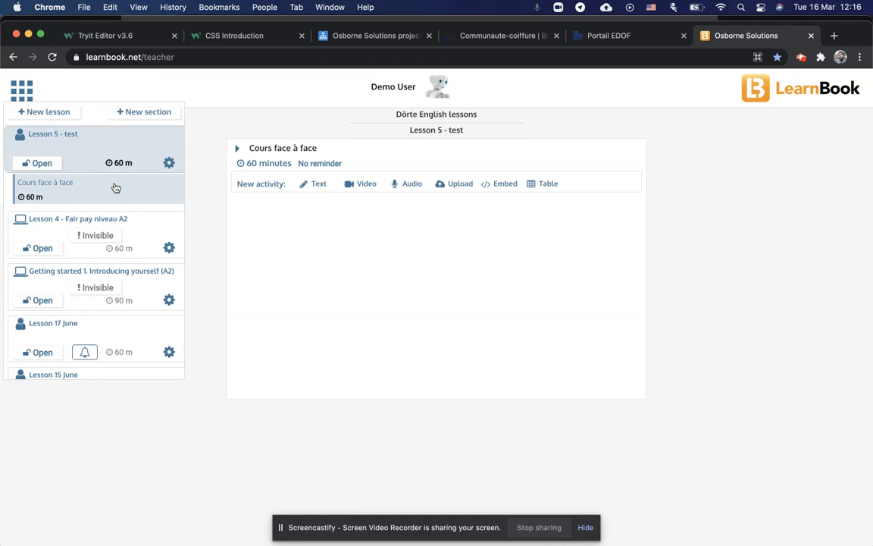
click(149, 114)
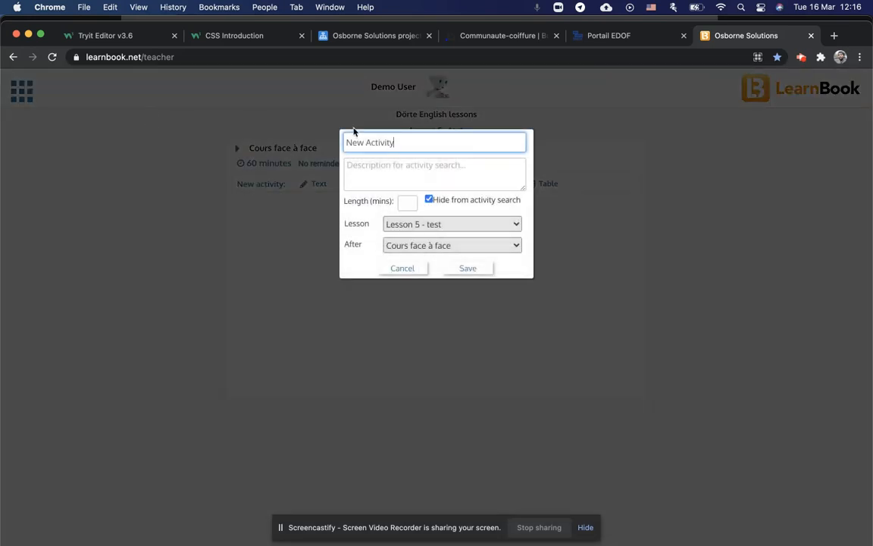
triple_click(397, 140)
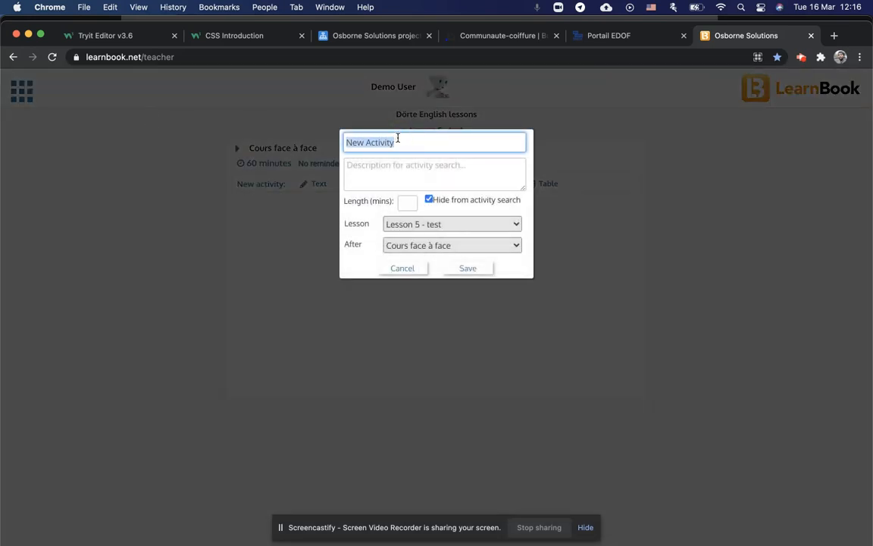
text(Devoir)
click(407, 202)
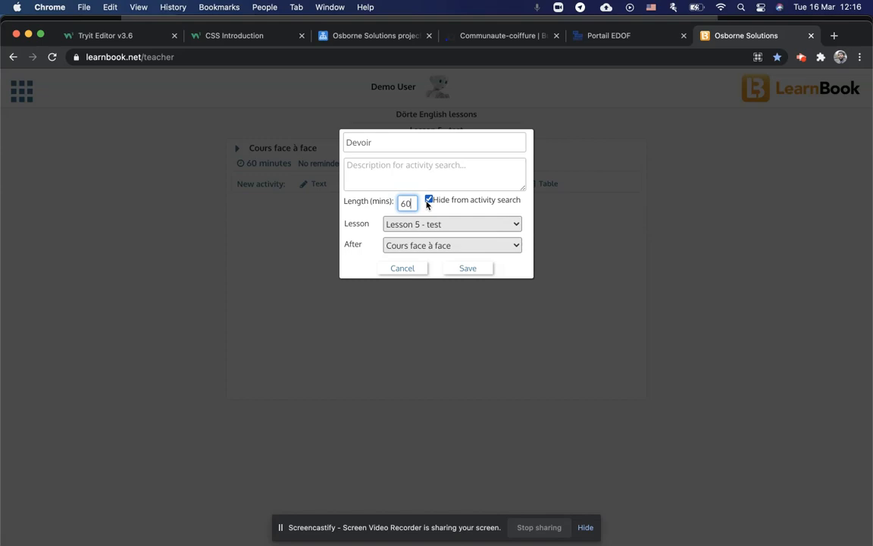
click(384, 225)
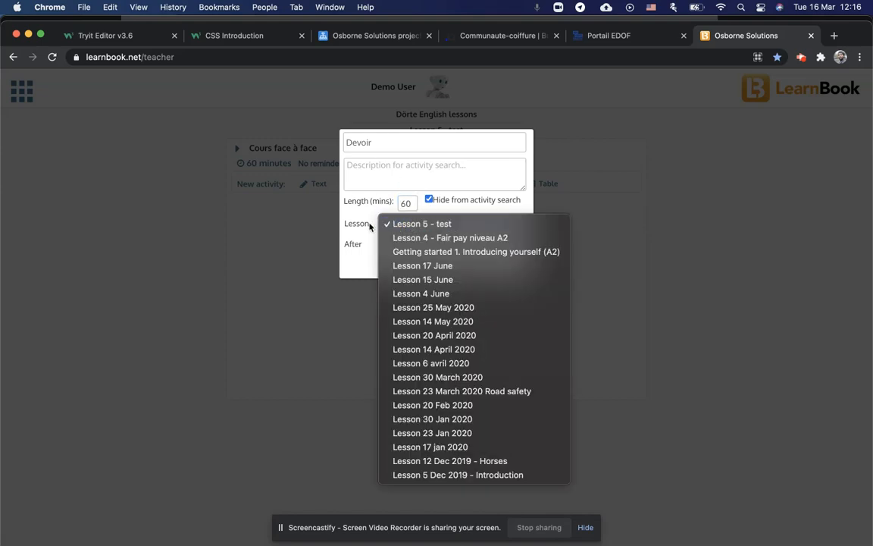
click(421, 224)
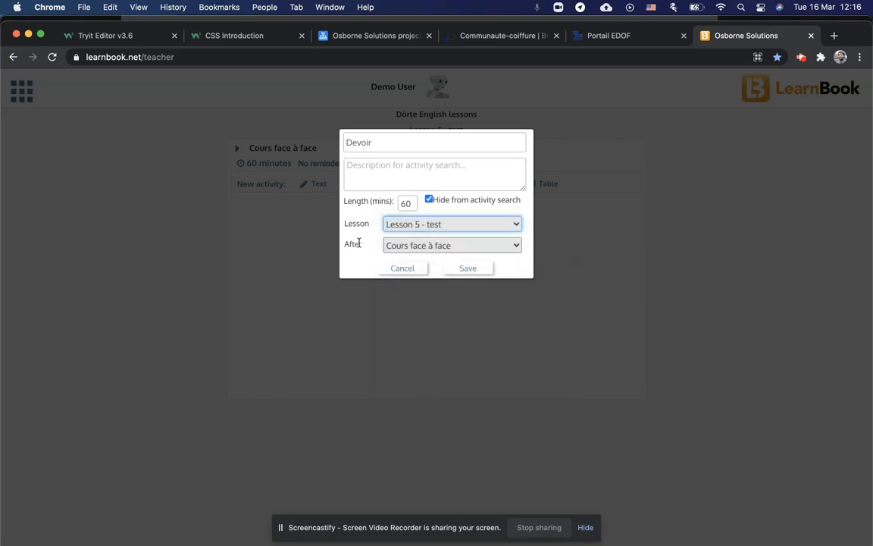
click(468, 268)
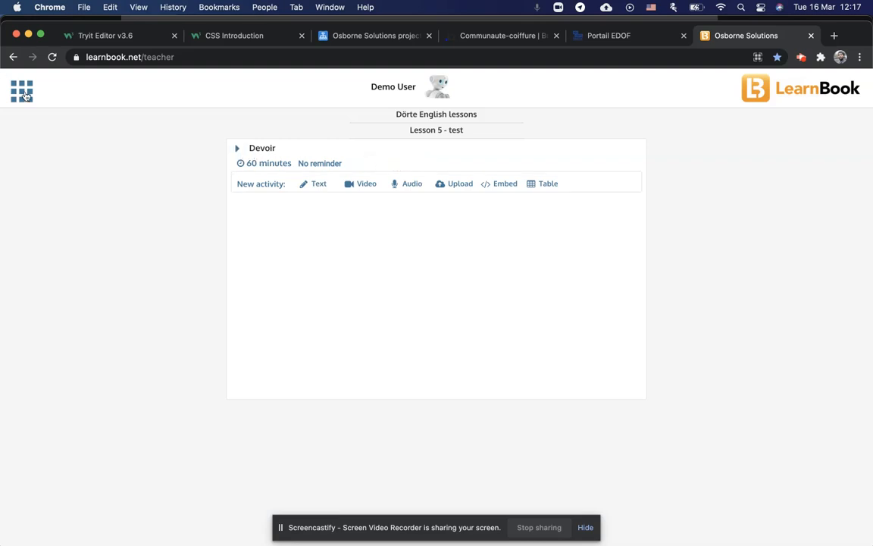
Step: Make the Devoir section invisible, then restore its visibility after checking it in the lesson list
click(238, 153)
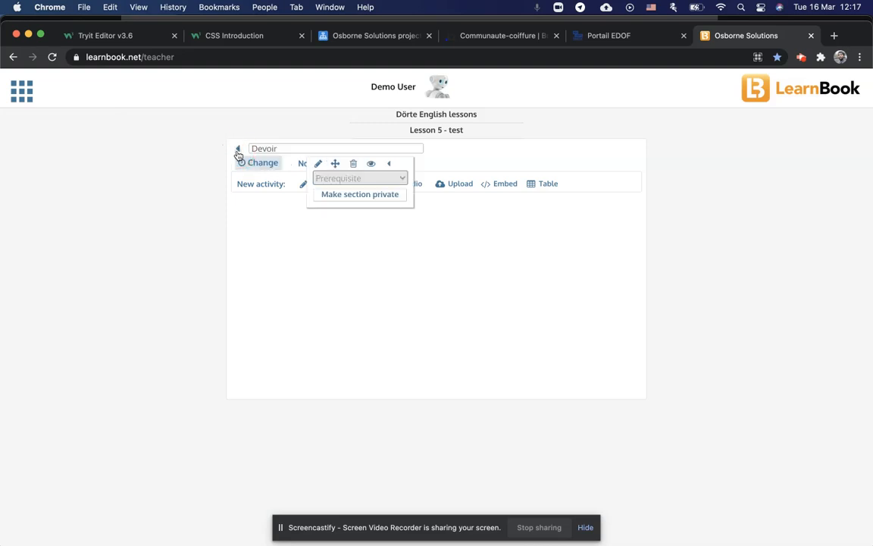
click(371, 166)
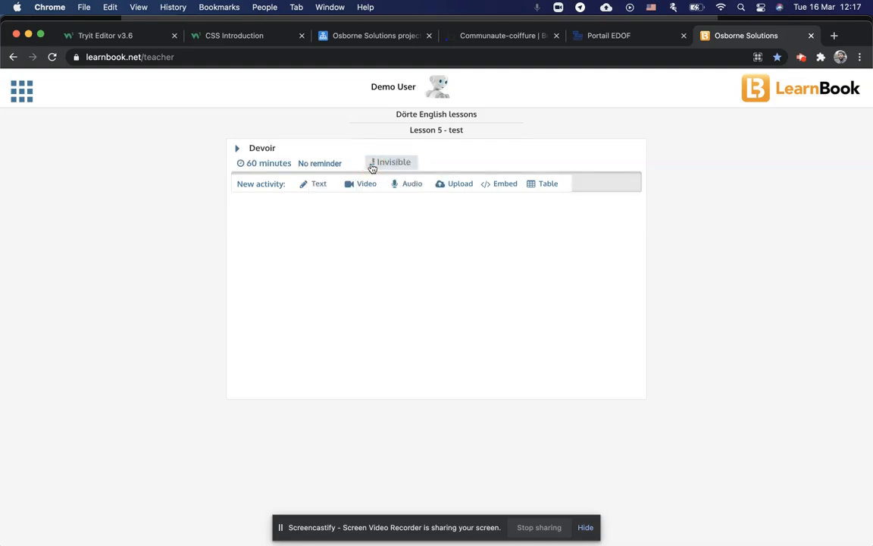
click(19, 98)
click(34, 140)
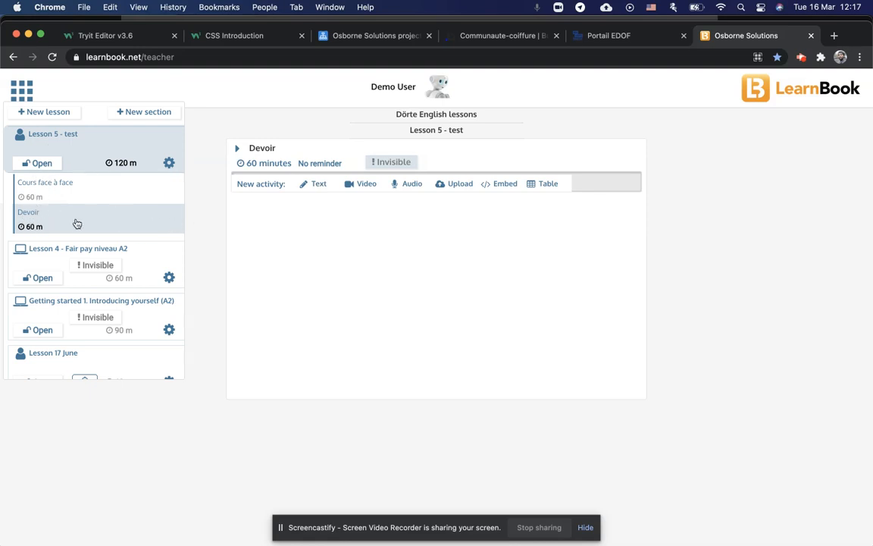
click(386, 163)
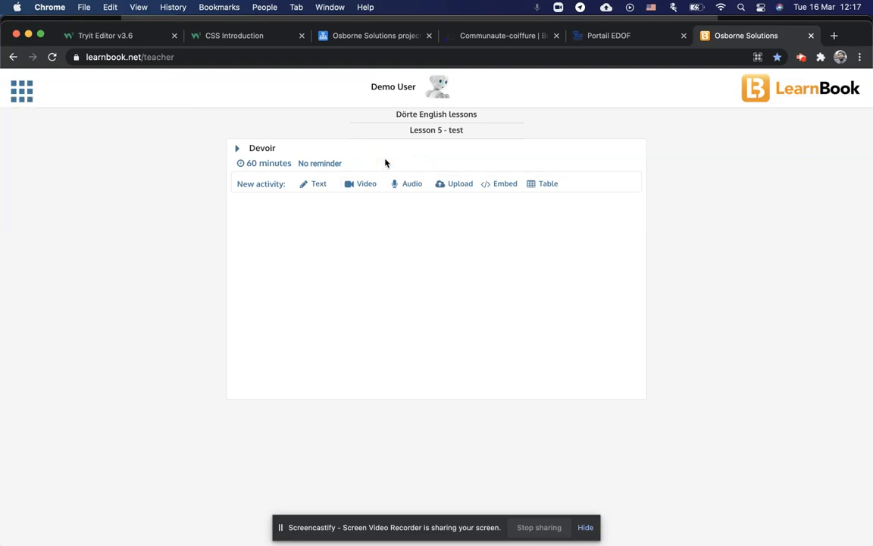
Step: Switch from the Devoir section to the Cours face à face section of Lesson 5 - test
click(271, 151)
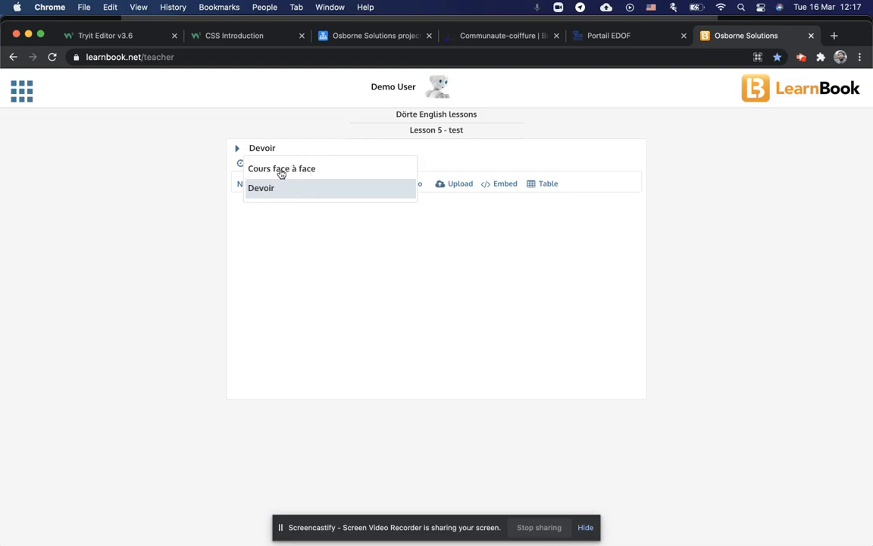
click(276, 169)
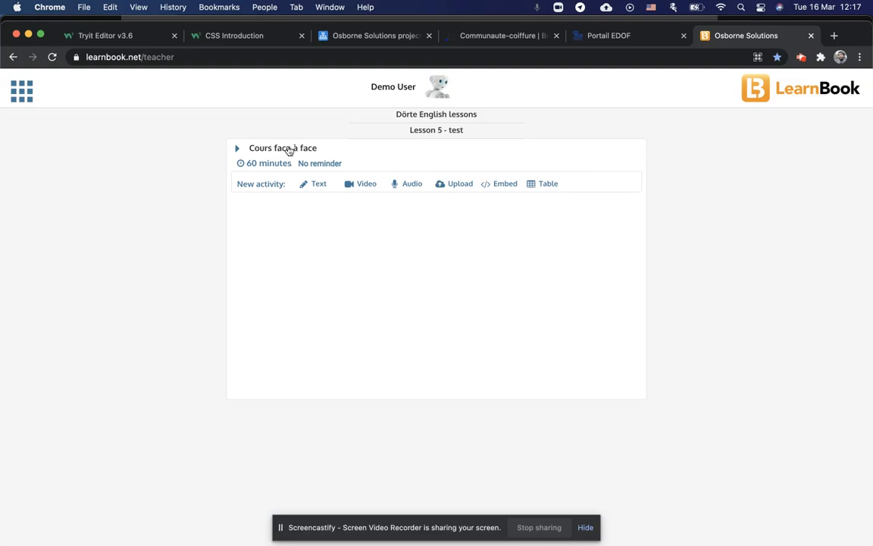
click(289, 150)
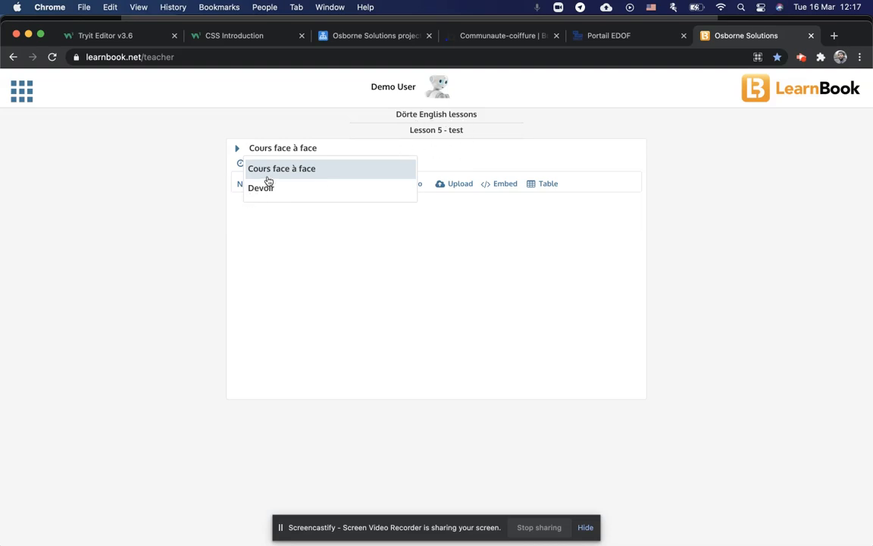
click(325, 139)
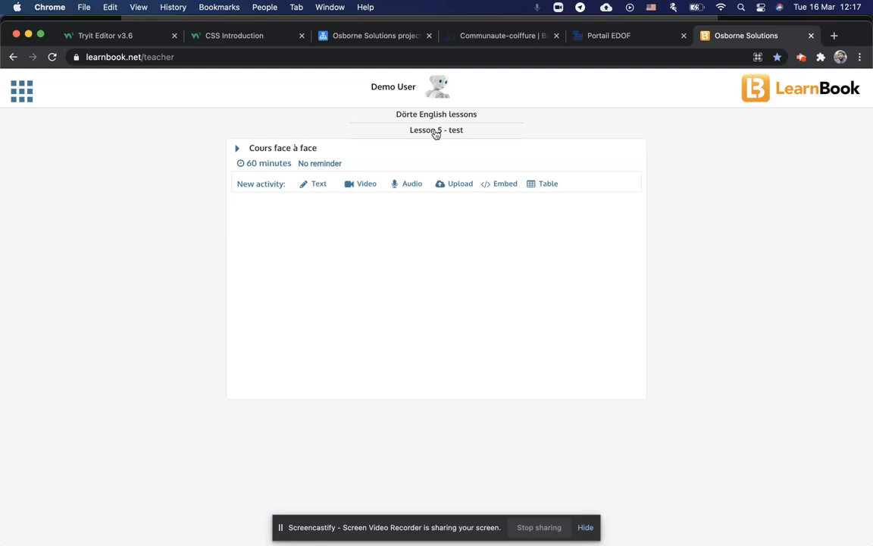
Step: Examine the outline of the other lessons and their sections from the Lesson 5 - test heading
click(436, 131)
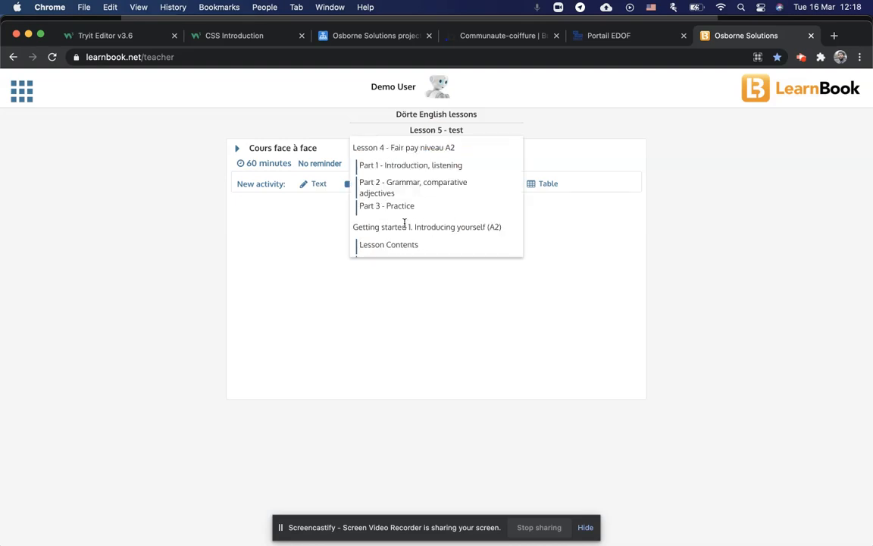
scroll(415, 211, down, 2)
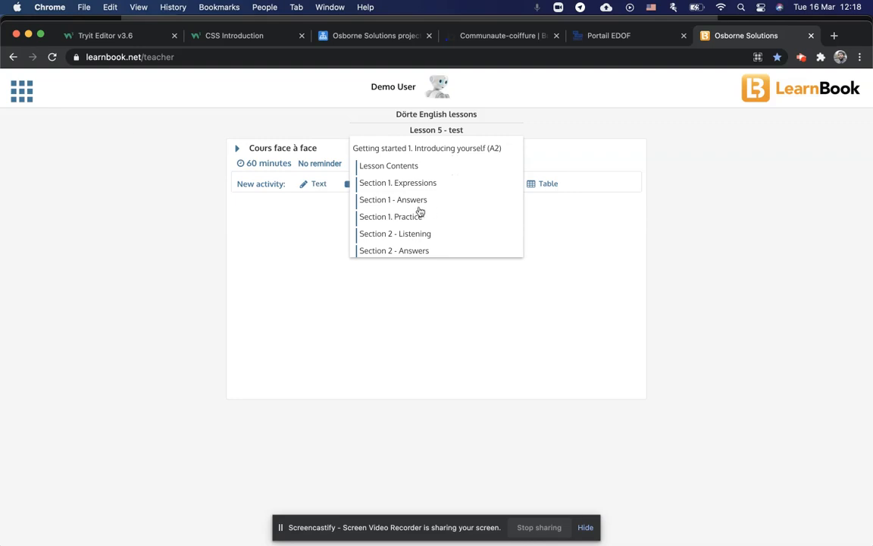
scroll(419, 209, down, 2)
scroll(417, 210, up, 4)
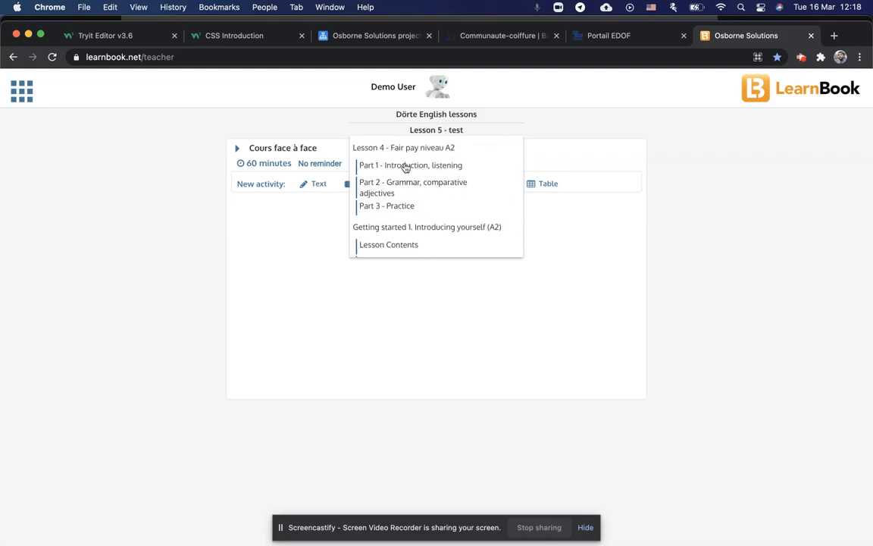
click(236, 130)
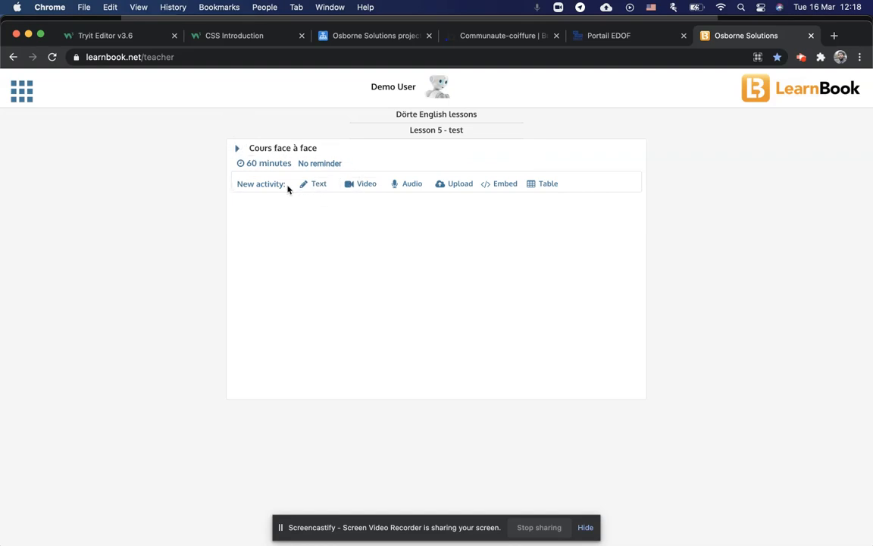
Step: Open YouTube in a new browser tab and open the video "Bitcoin at a TIPPING POINT!! Where To Next??", pausing its playback
click(834, 36)
text(yo)
key(Return)
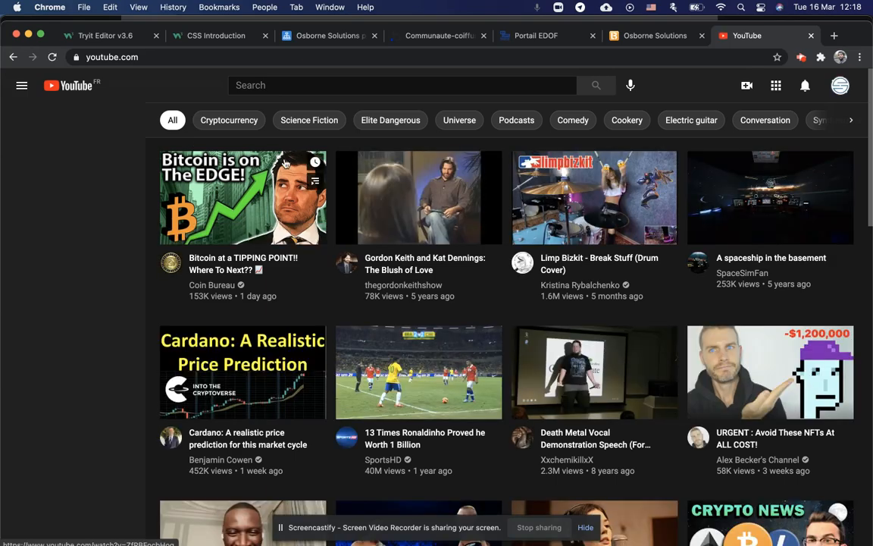
click(225, 210)
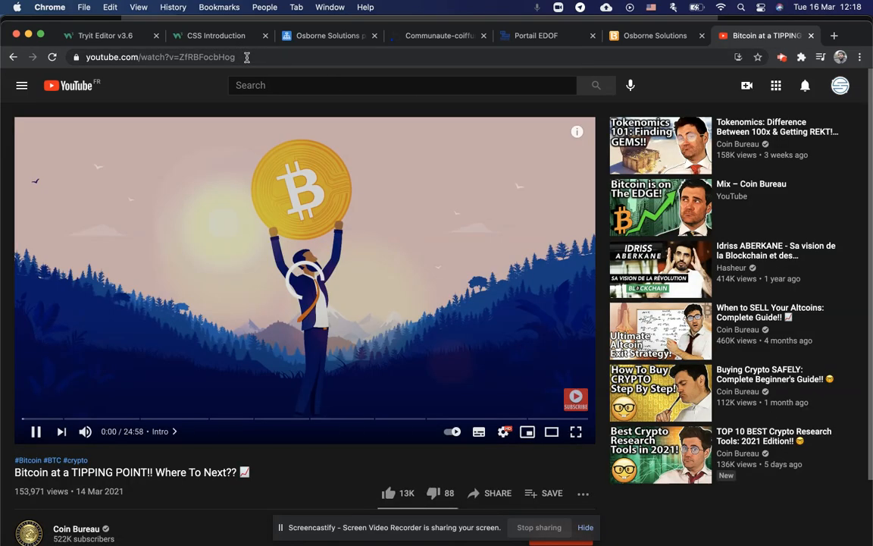
click(230, 215)
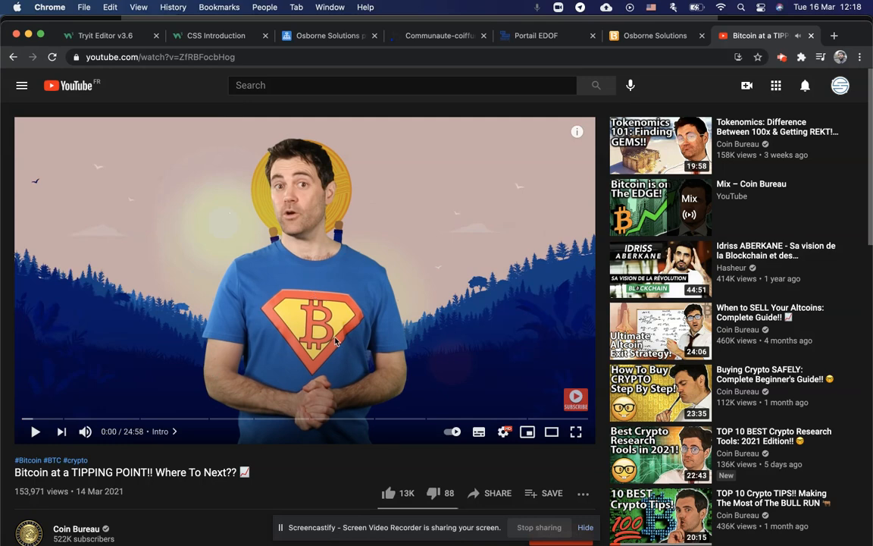
Step: Copy the full iframe embed code of the Bitcoin video from its sharing options
scroll(341, 353, down, 3)
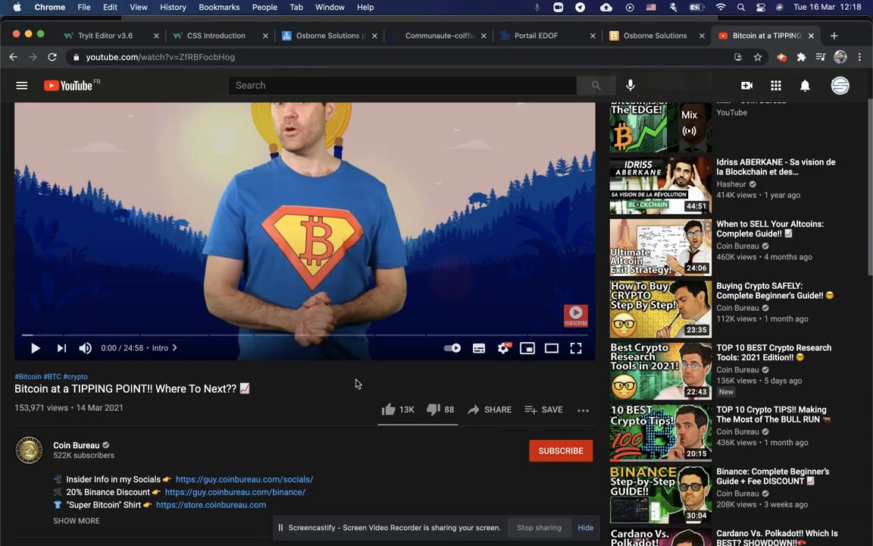
scroll(356, 383, up, 2)
click(217, 56)
scroll(317, 231, down, 3)
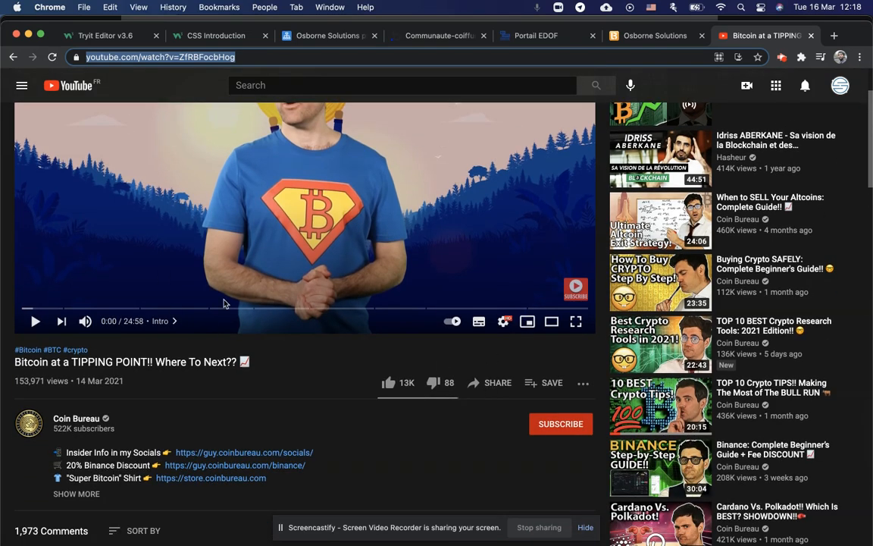
click(494, 385)
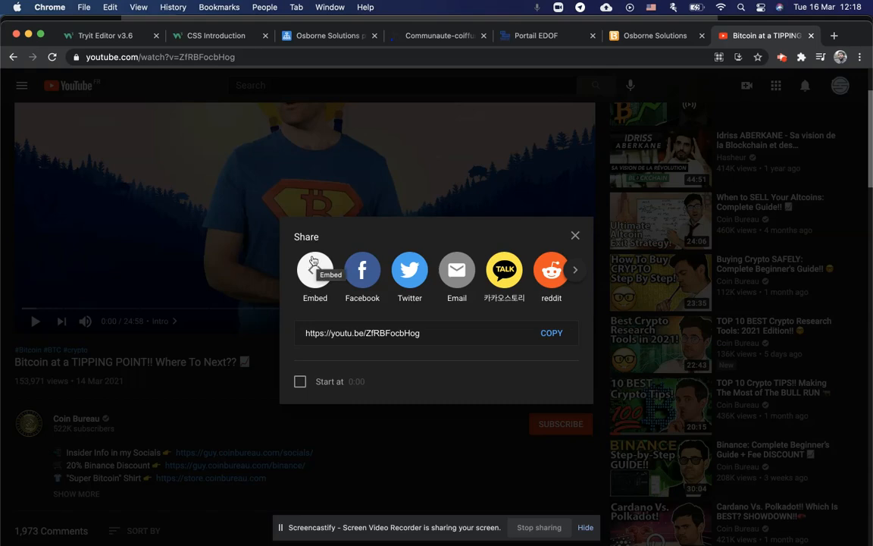
click(313, 269)
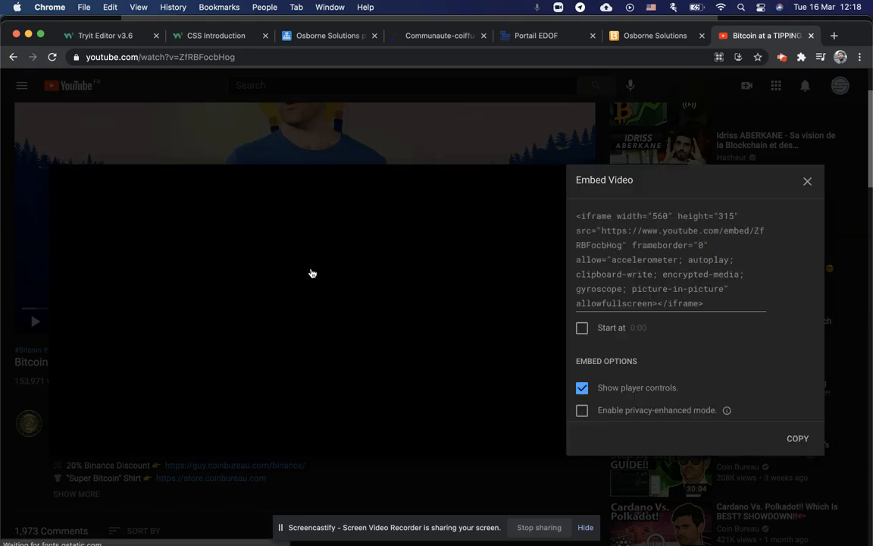
click(700, 226)
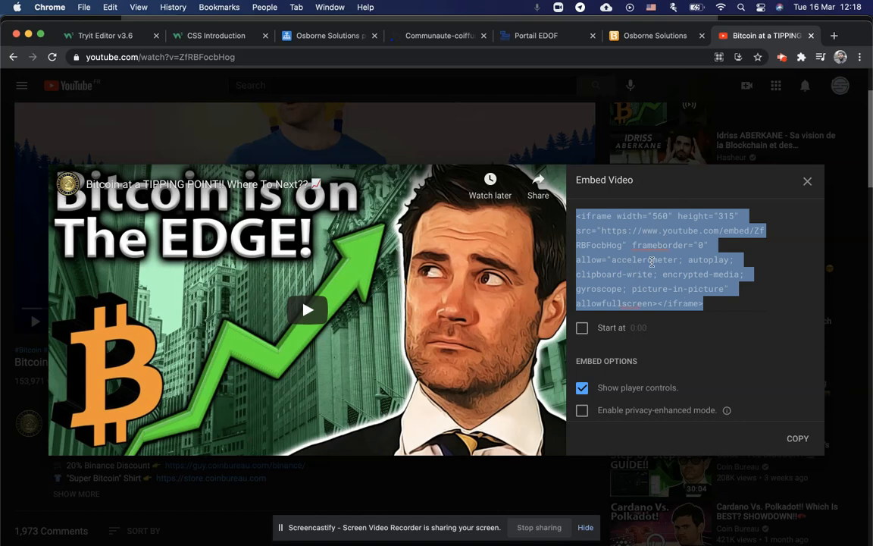
right_click(652, 262)
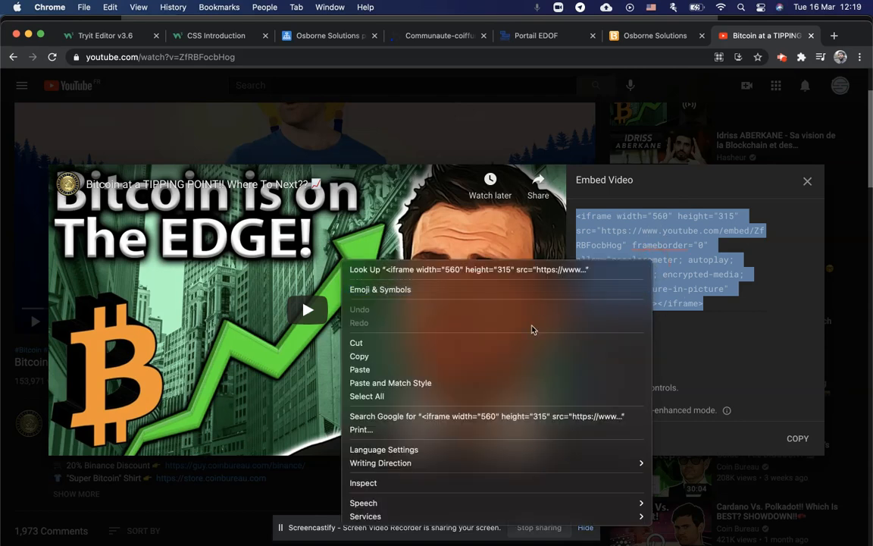
click(505, 360)
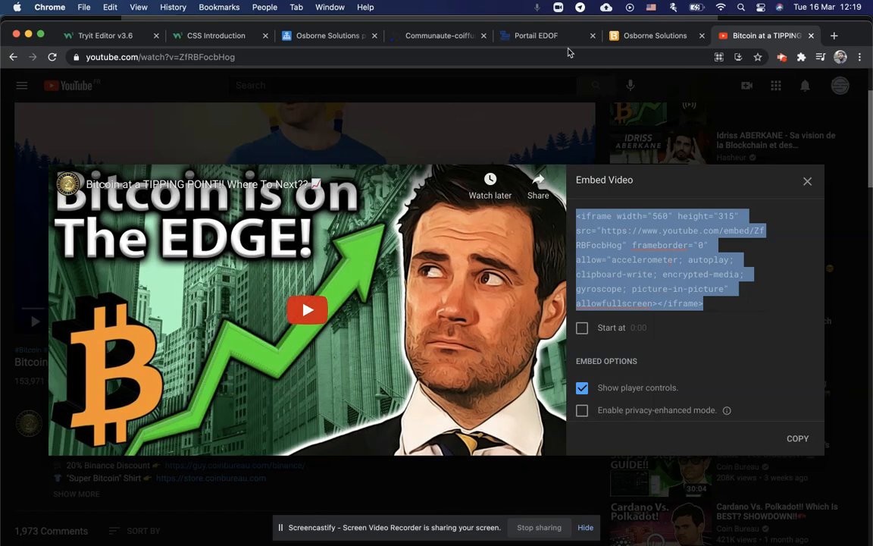
Step: Return to LearnBook and add an embed activity to the Cours face à face section using the copied iframe code
click(655, 35)
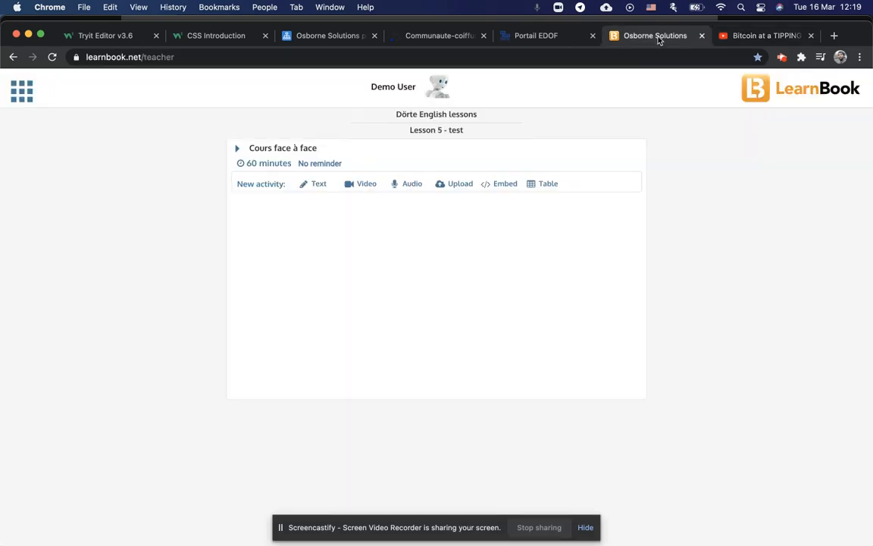
click(501, 186)
click(354, 145)
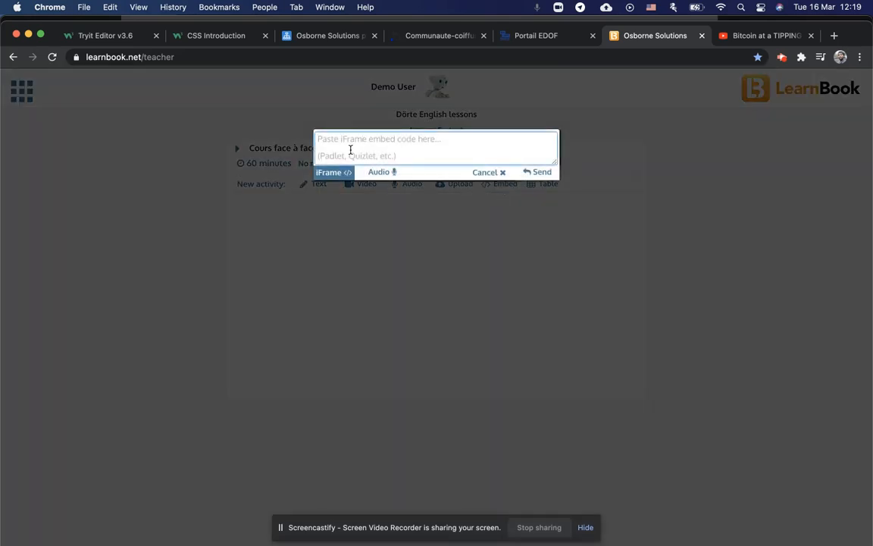
right_click(350, 149)
click(401, 236)
click(539, 172)
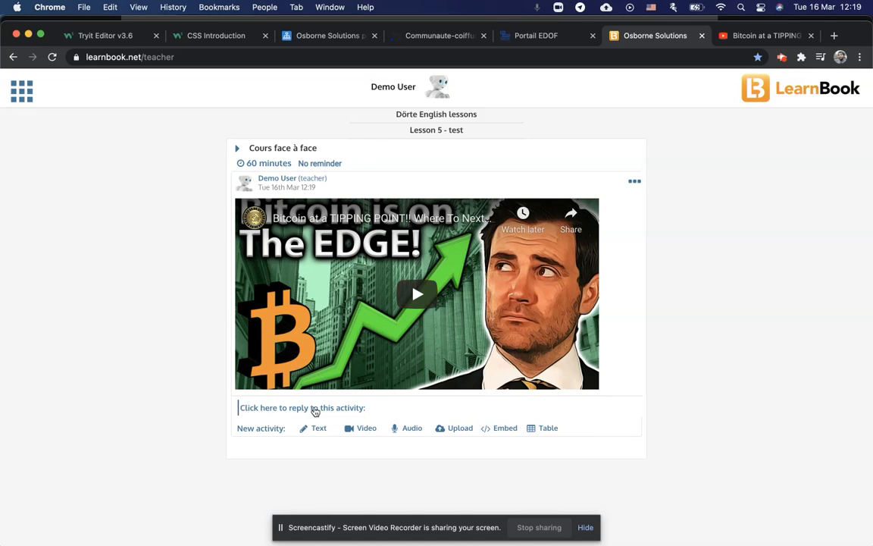
Step: Reply to the video activity with "Repondre svp aux questions suivantes :" and numbered question 1, "Quel est l'interet de Bitcoin selon le presentateur ?", and save it
click(293, 410)
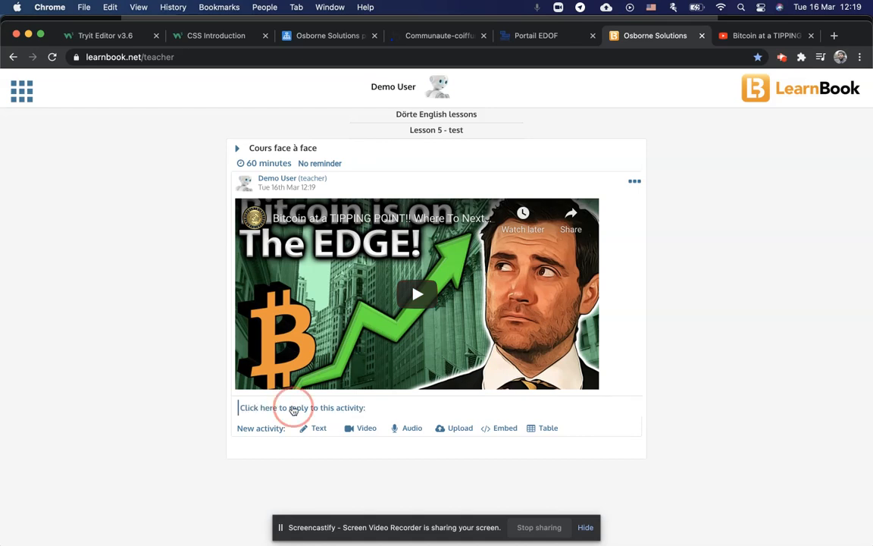
click(286, 407)
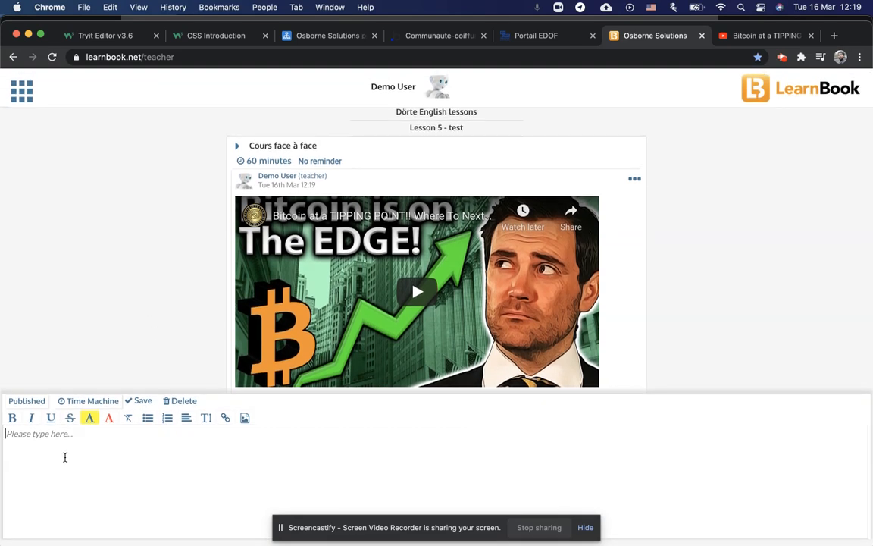
text(Repondre)
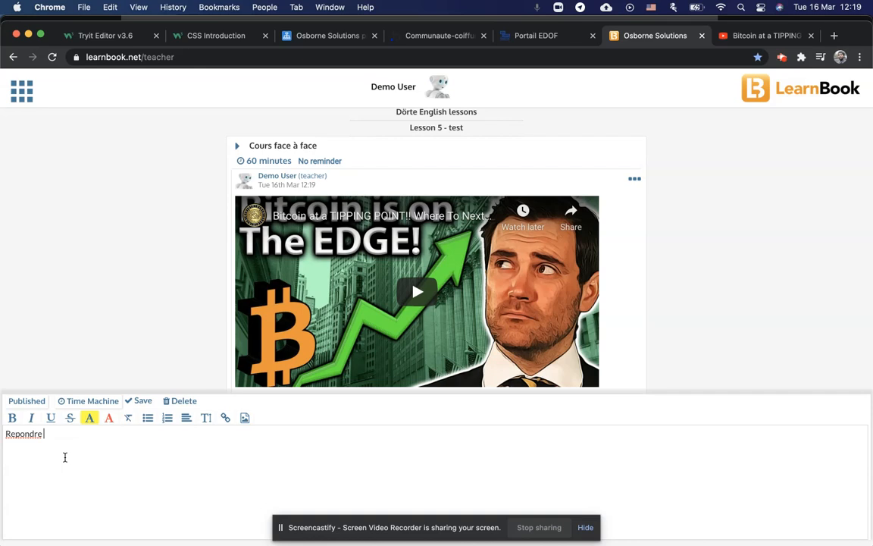
text( svp aux questions )
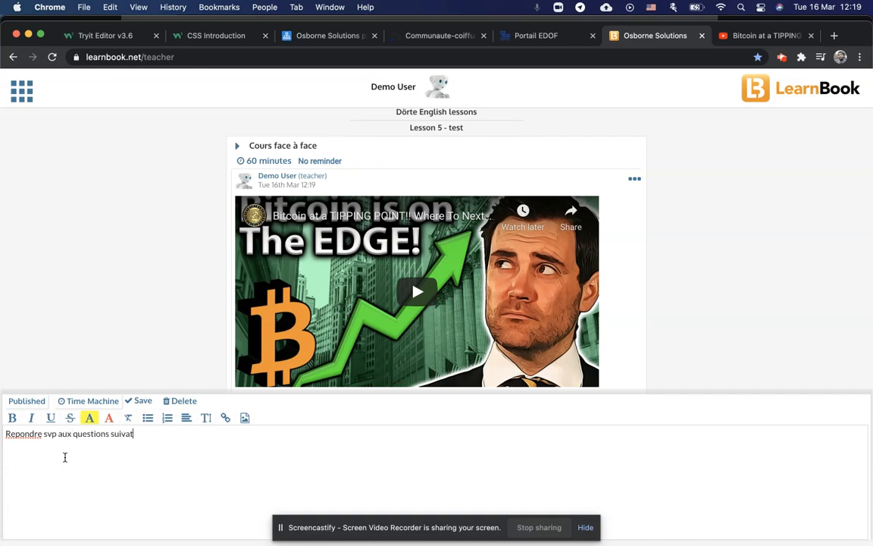
text(suivantes :)
key(Return)
text(1.)
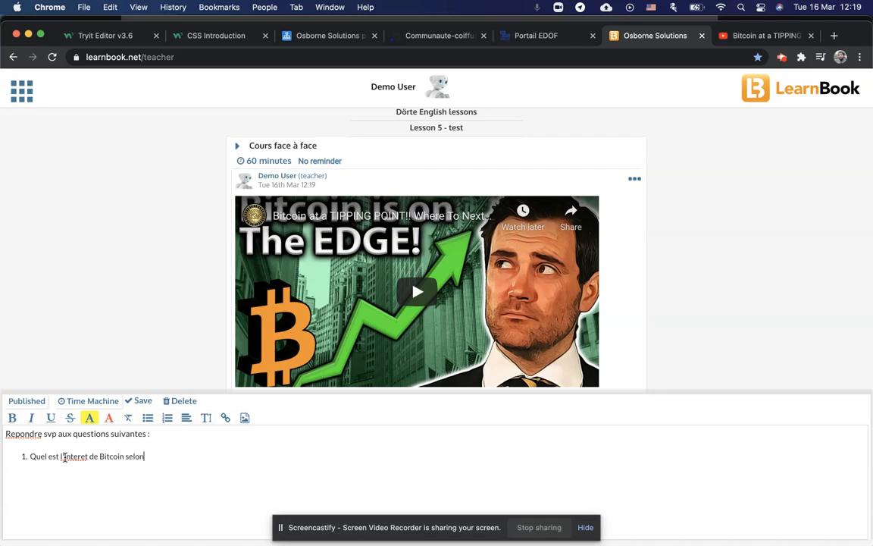
key(BackSpace)
text(le presentateur ?)
click(138, 401)
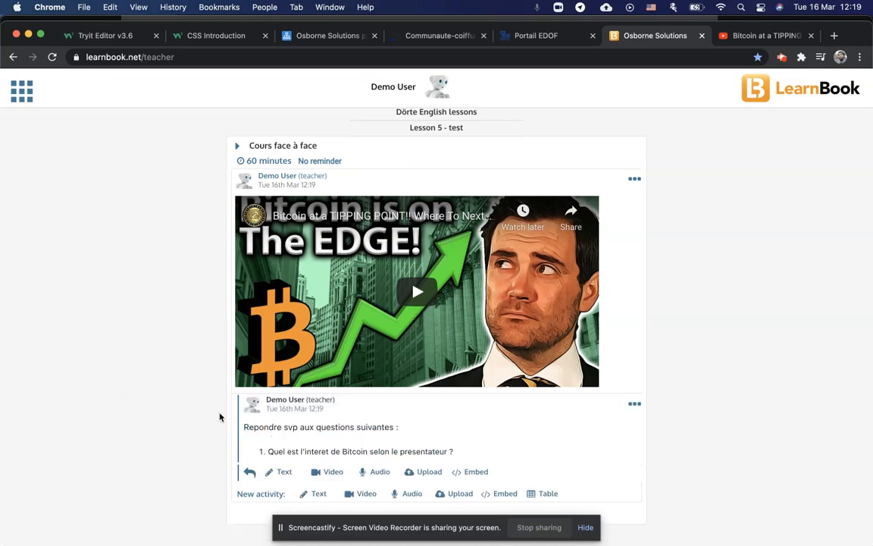
Step: Play the embedded Bitcoin video briefly within the lesson and pause it
scroll(220, 415, down, 1)
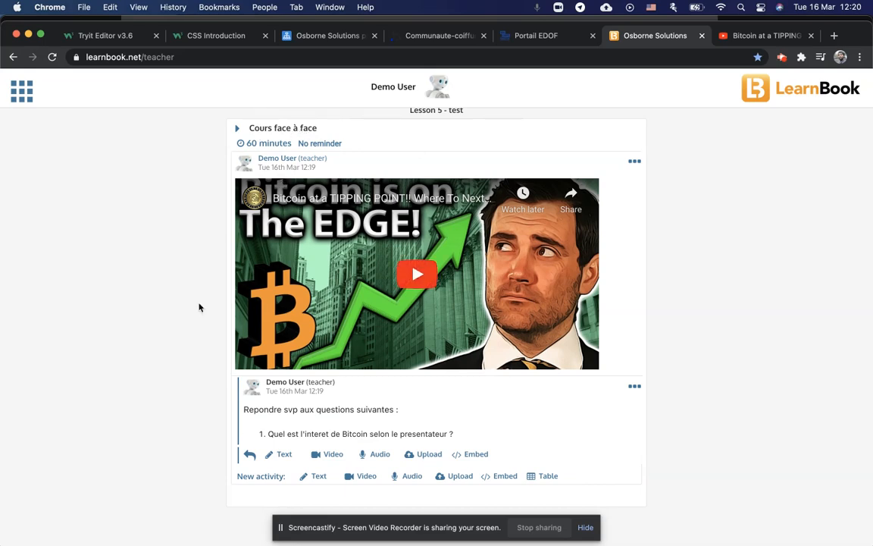
click(417, 275)
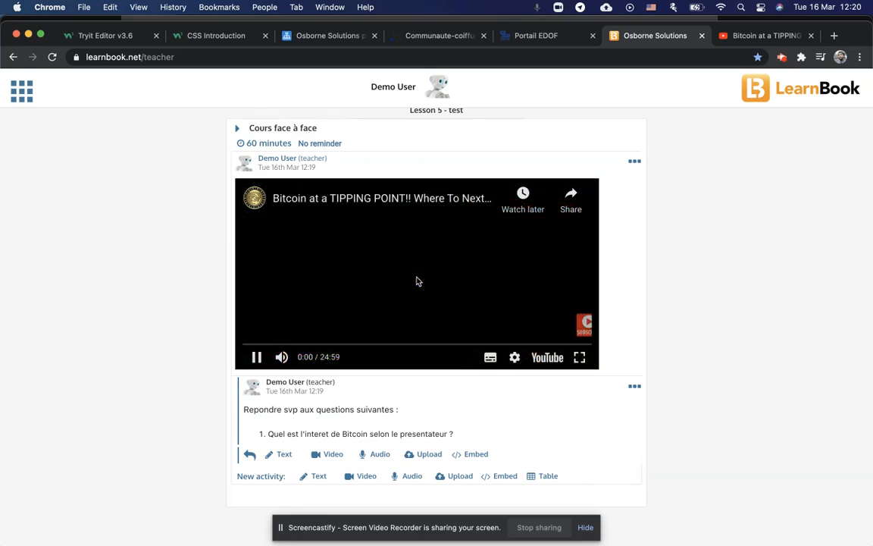
click(256, 356)
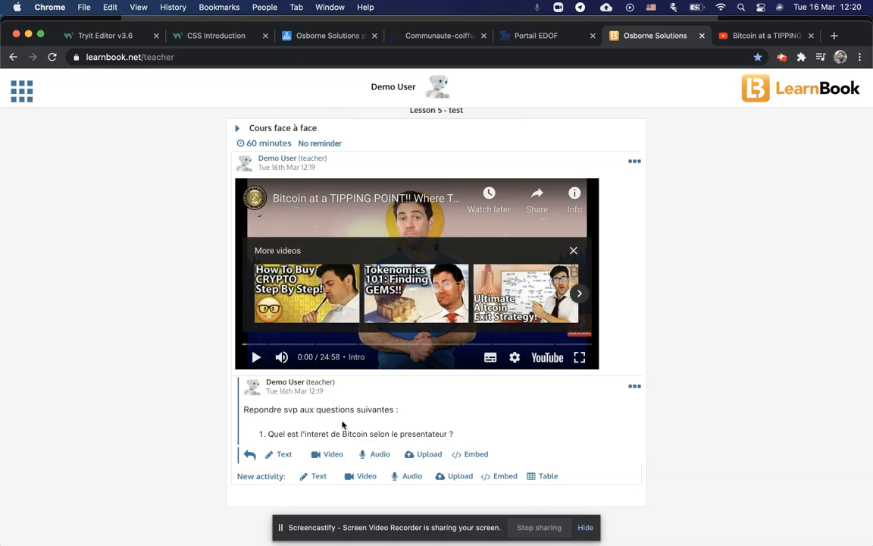
Step: Add a text reply reading "Je penses que les responses sont :" followed by a line "1 .", and save it
click(285, 455)
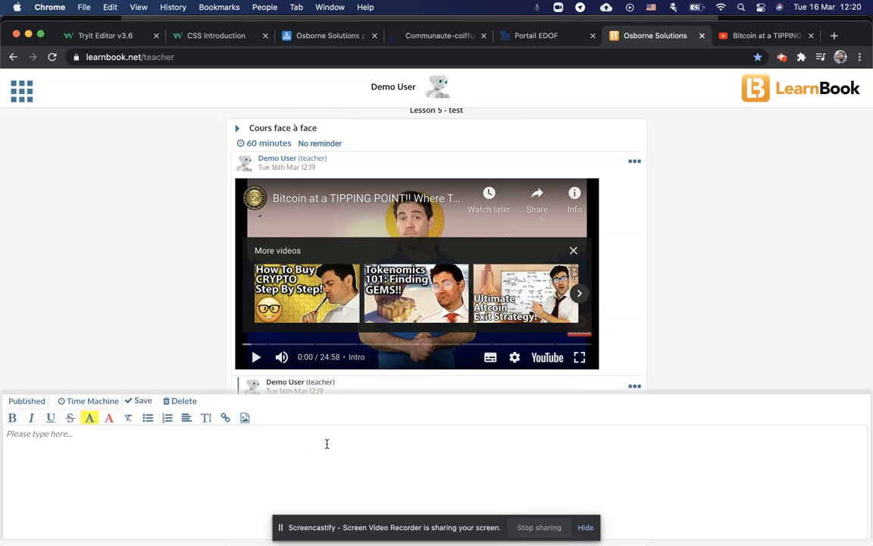
text(Je penses que les responsess sont :)
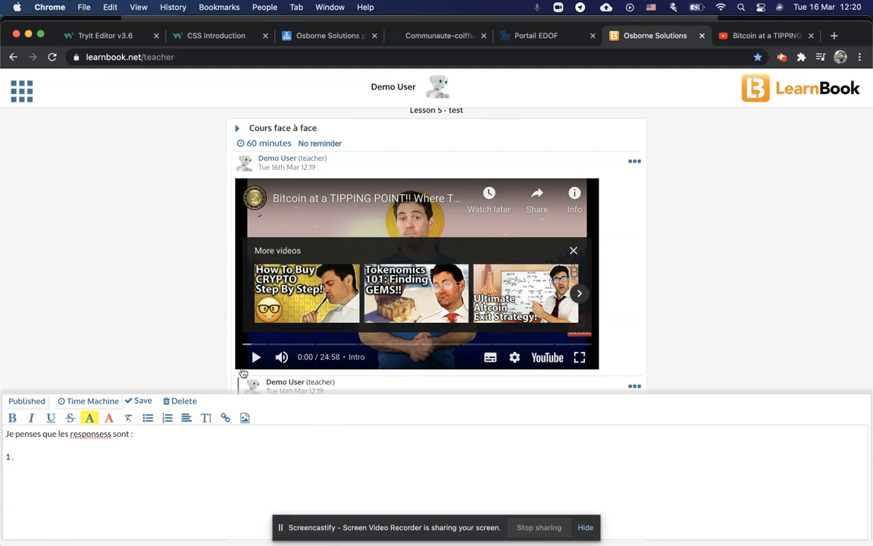
text(.)
click(110, 434)
key(BackSpace)
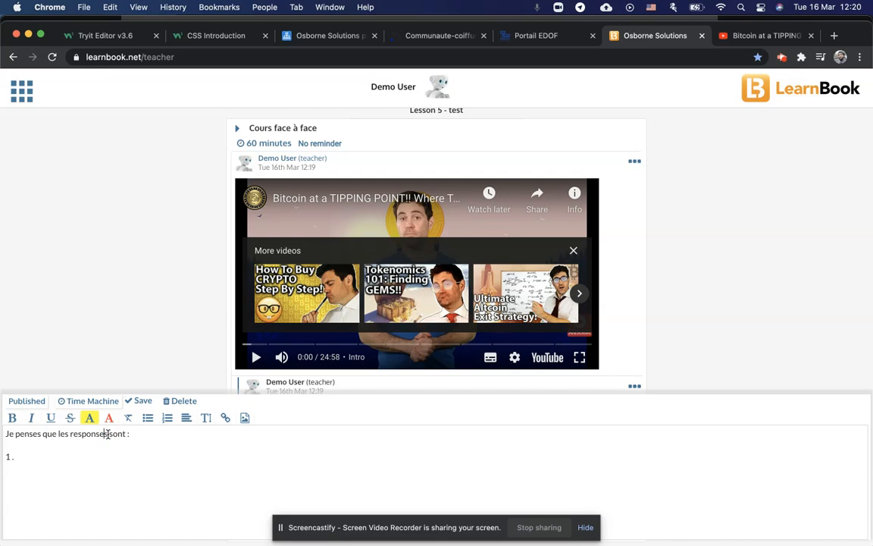
click(140, 401)
Step: Record a short audio reply under the text answer, allowing learnbook.net to use the microphone
scroll(276, 407, down, 2)
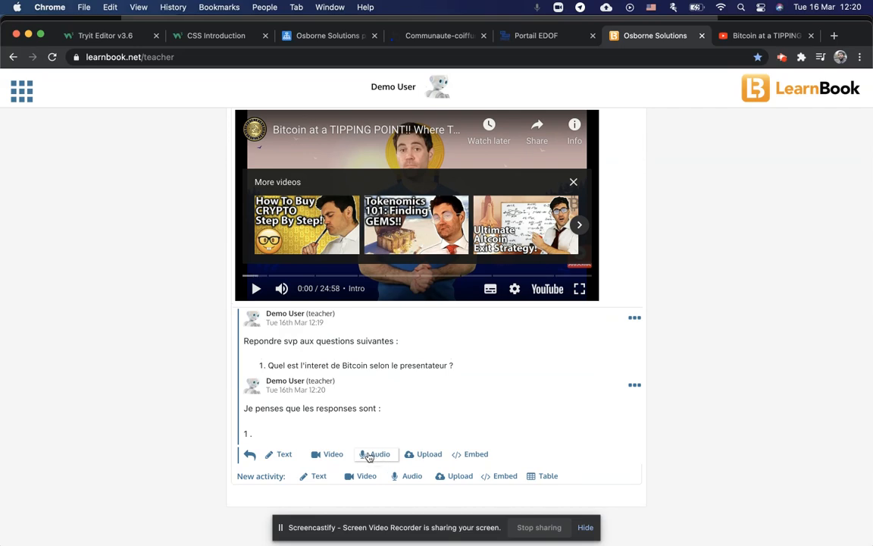
click(369, 455)
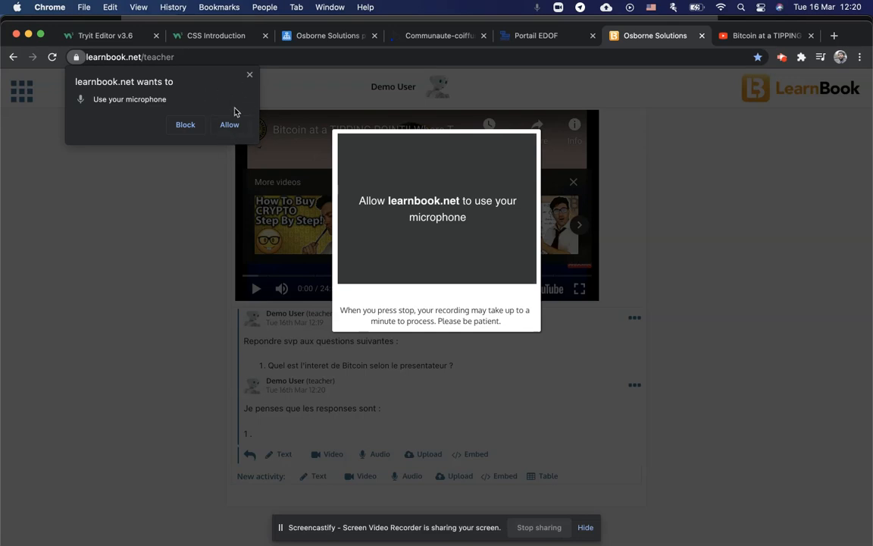
click(230, 125)
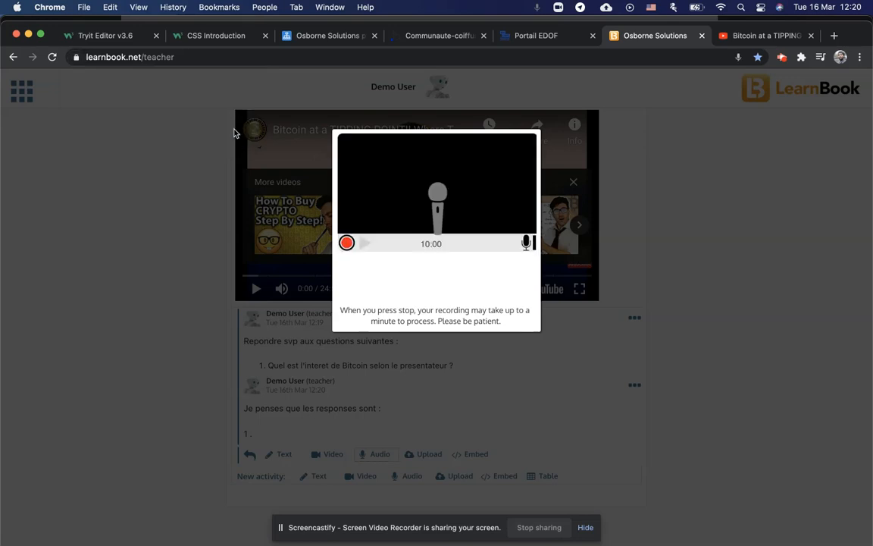
click(346, 244)
click(347, 244)
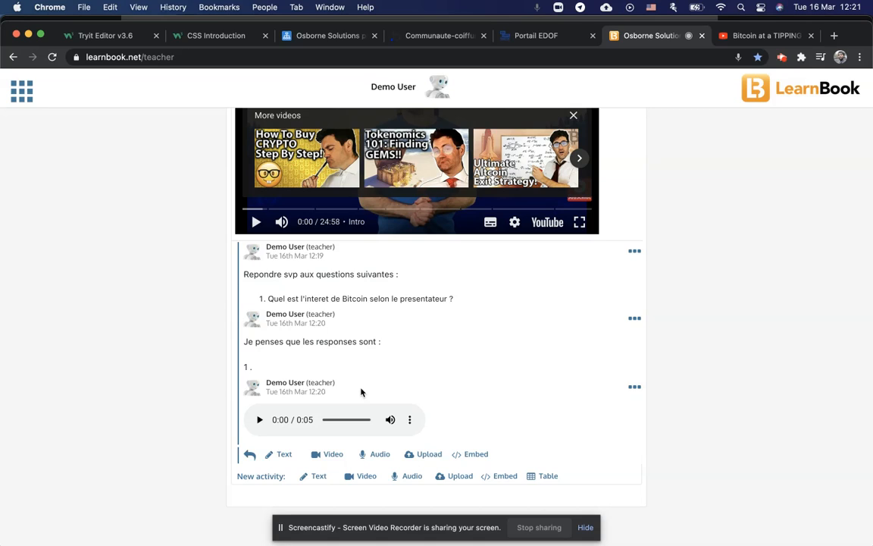
Step: Add a text reply reading "Bien fait ! Les corrections :" with empty lines numbered 1 to 3, and save it
scroll(300, 245, up, 2)
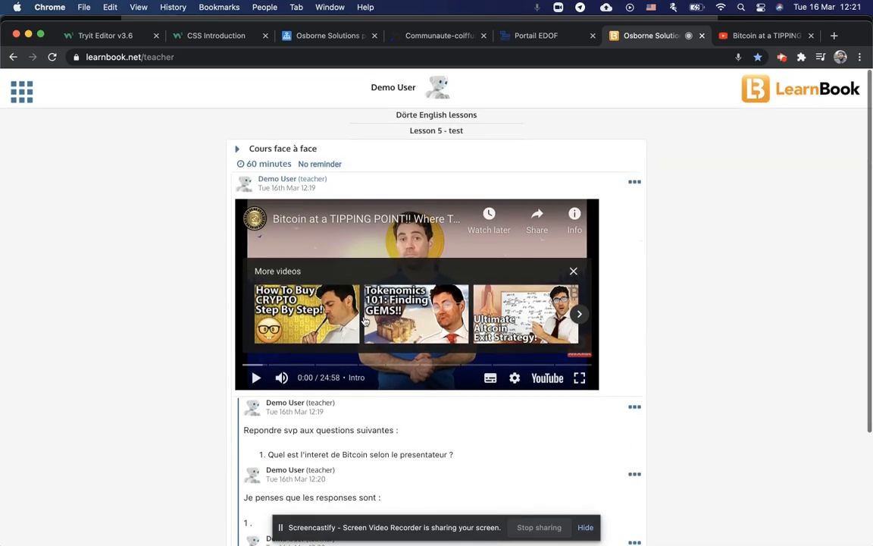
scroll(283, 357, down, 2)
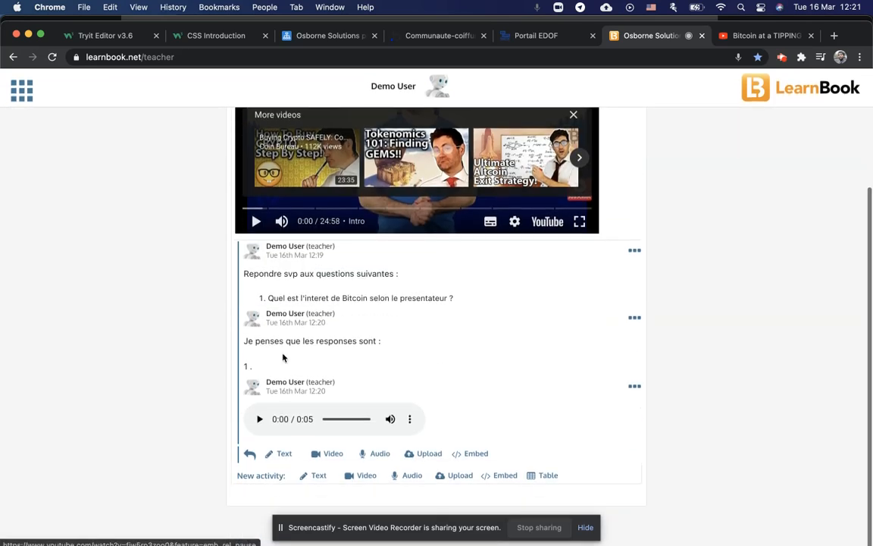
click(281, 455)
text(Bien fait ! Les)
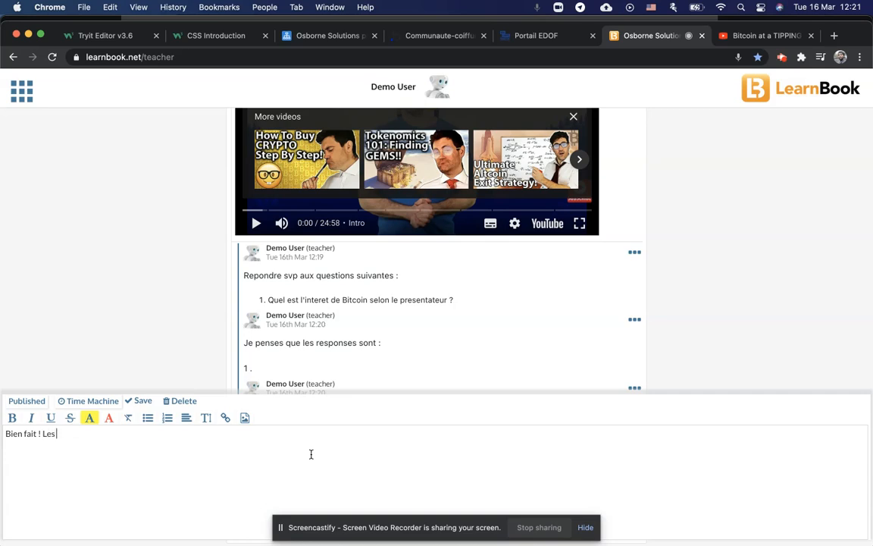
text( corrections :)
click(141, 401)
scroll(273, 389, down, 3)
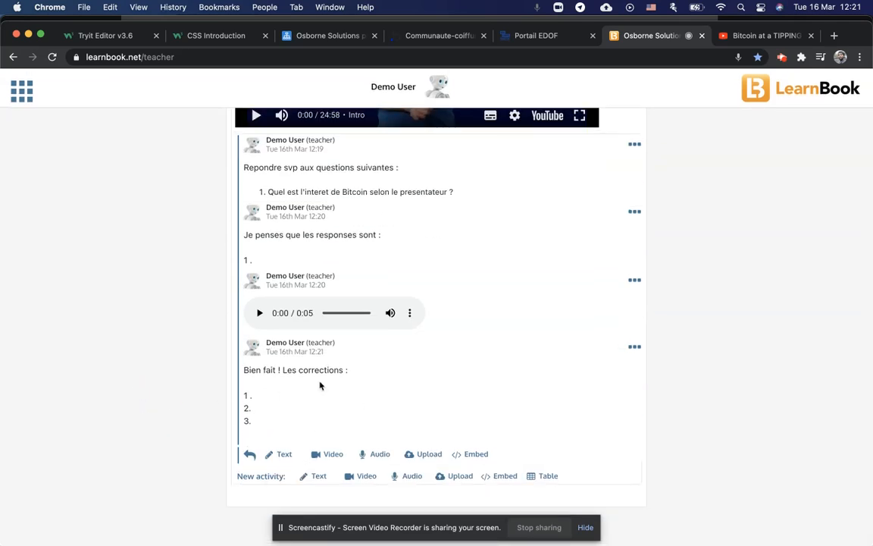
scroll(299, 365, up, 5)
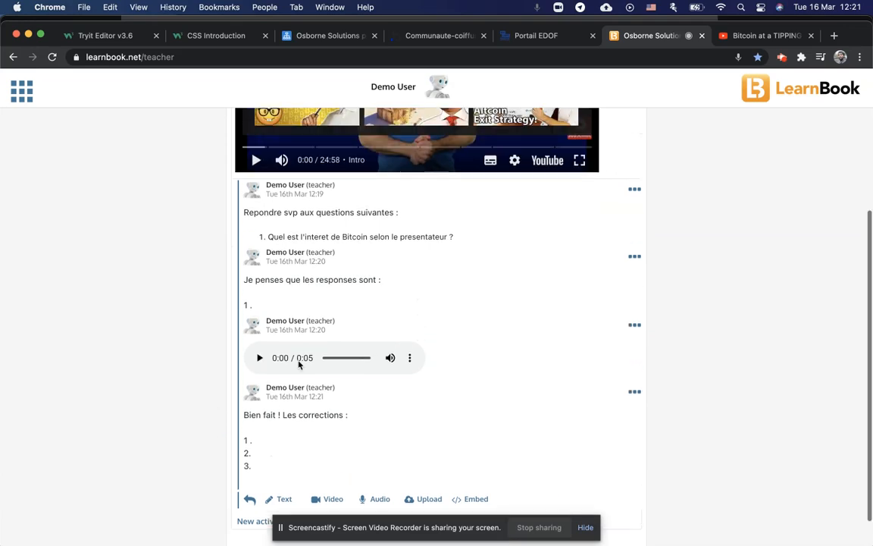
scroll(299, 364, down, 5)
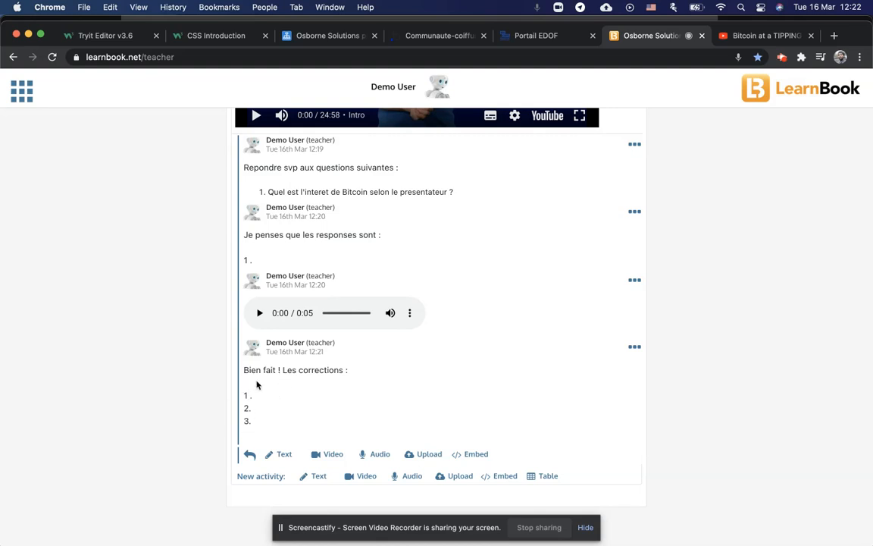
scroll(328, 400, up, 5)
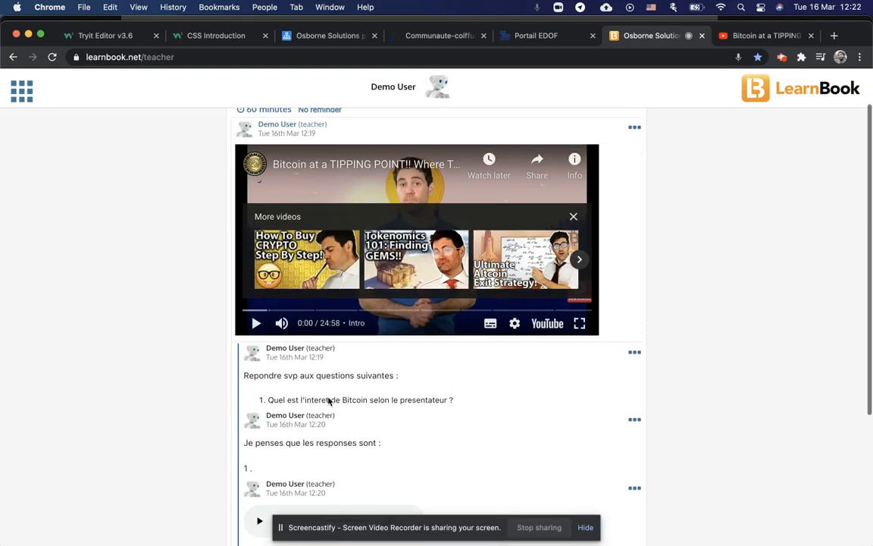
Step: Examine the file sources offered for an upload reply, including local files and Google Drive, and leave without attaching a file
scroll(328, 396, down, 2)
scroll(328, 395, down, 4)
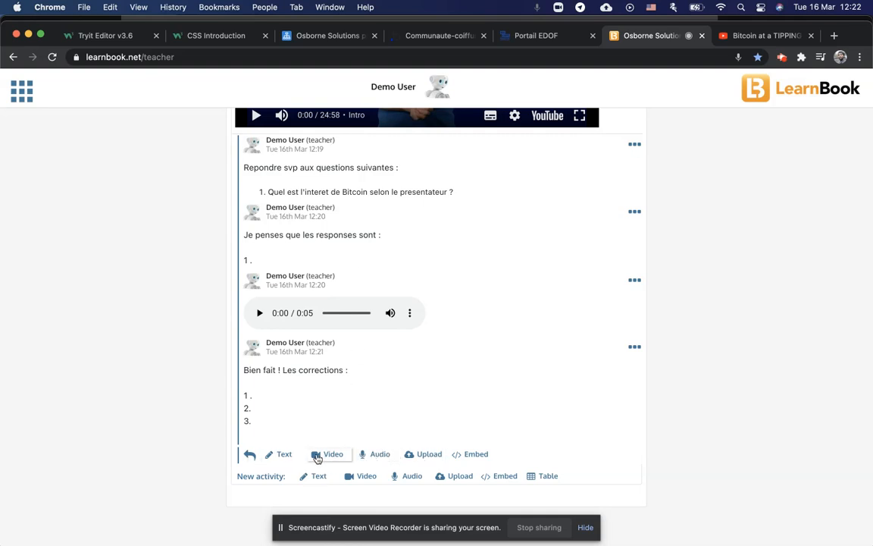
click(423, 455)
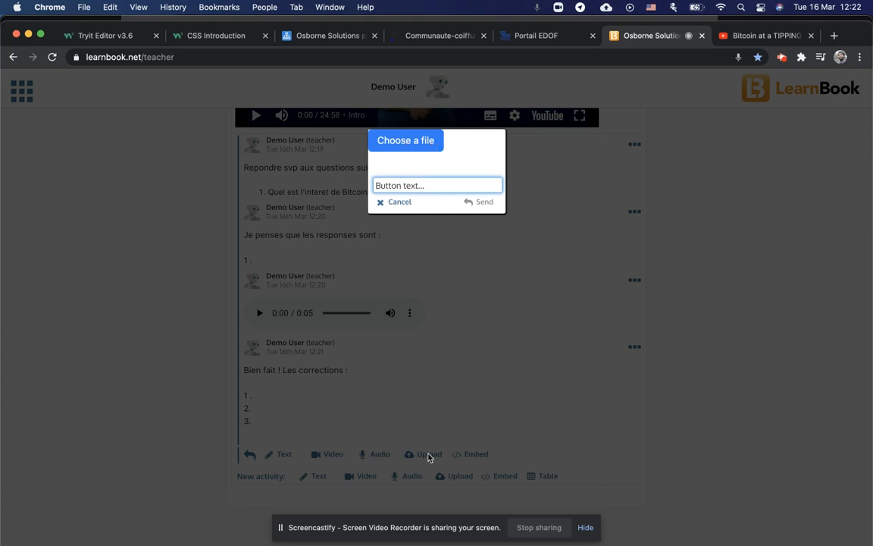
click(423, 142)
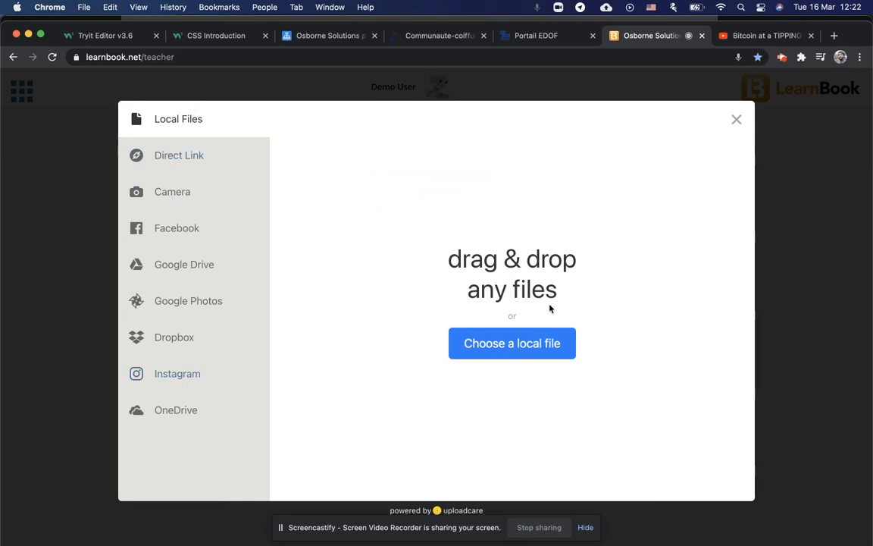
click(500, 345)
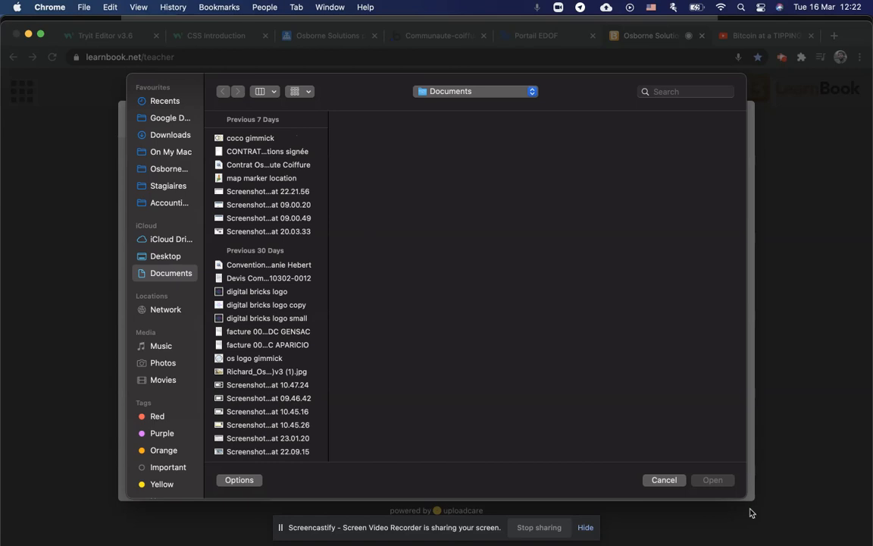
click(664, 480)
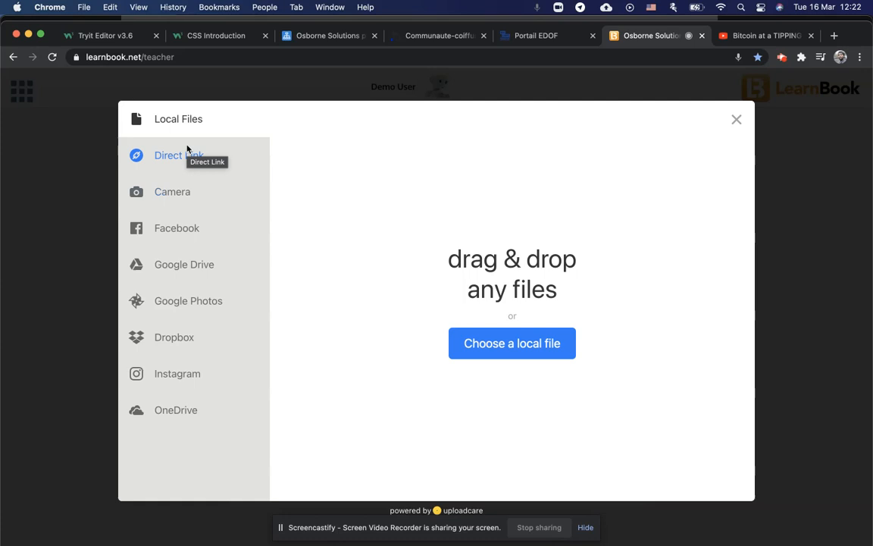
click(172, 264)
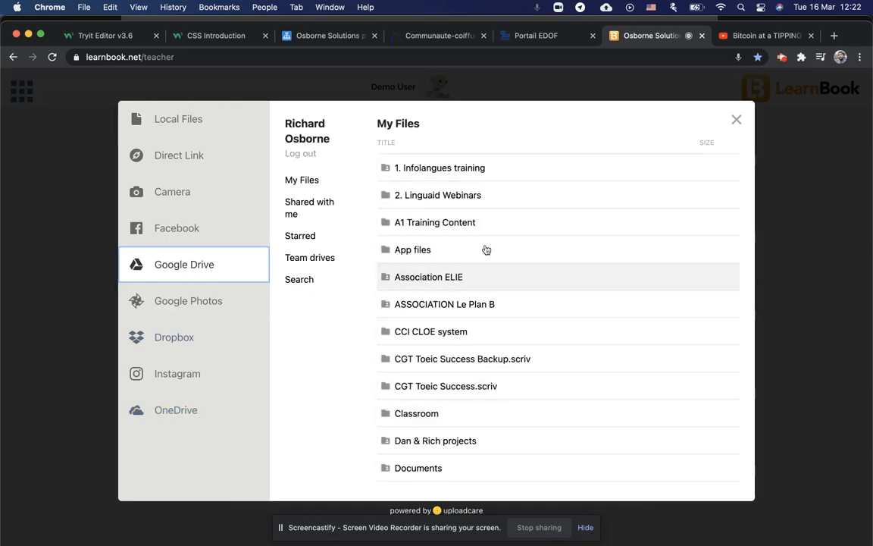
click(737, 119)
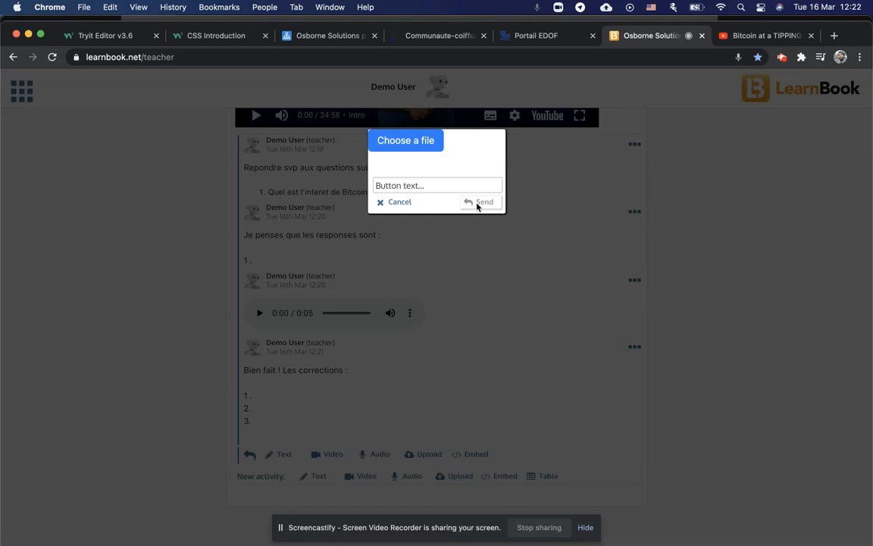
click(399, 202)
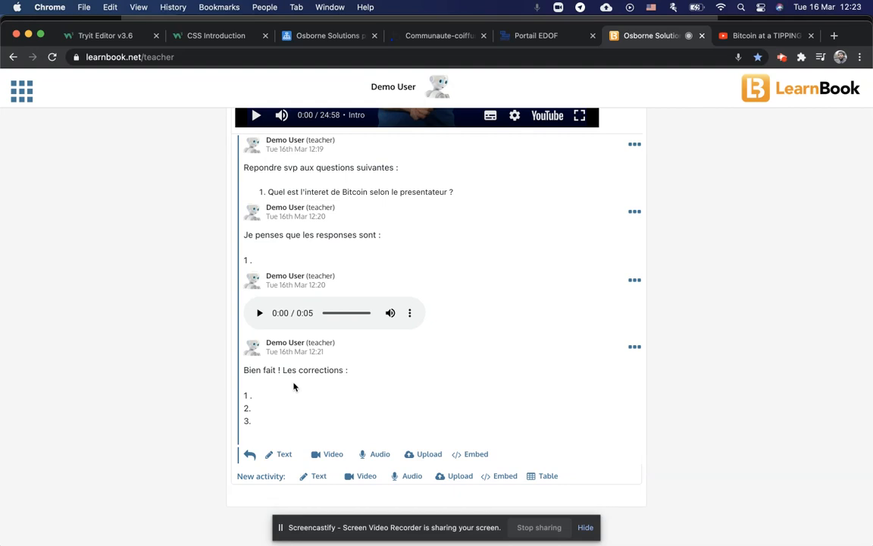
scroll(294, 386, up, 5)
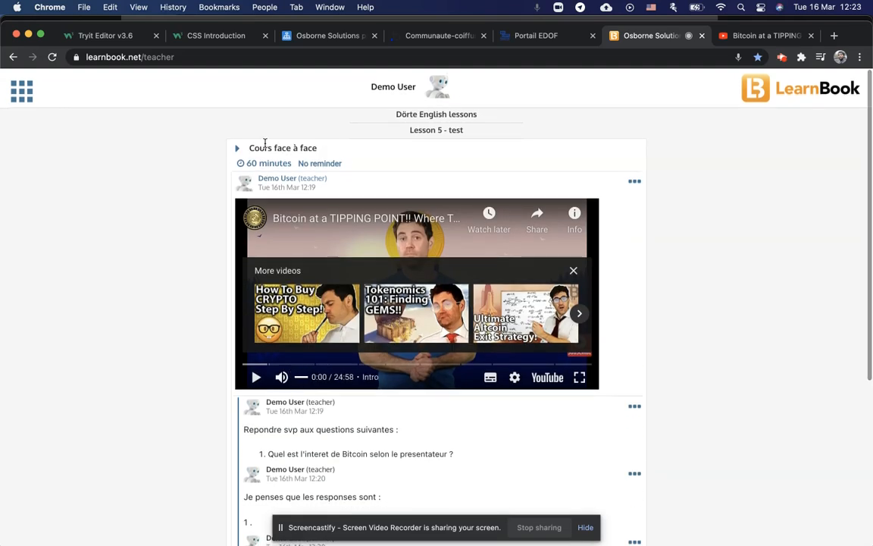
scroll(265, 462, down, 5)
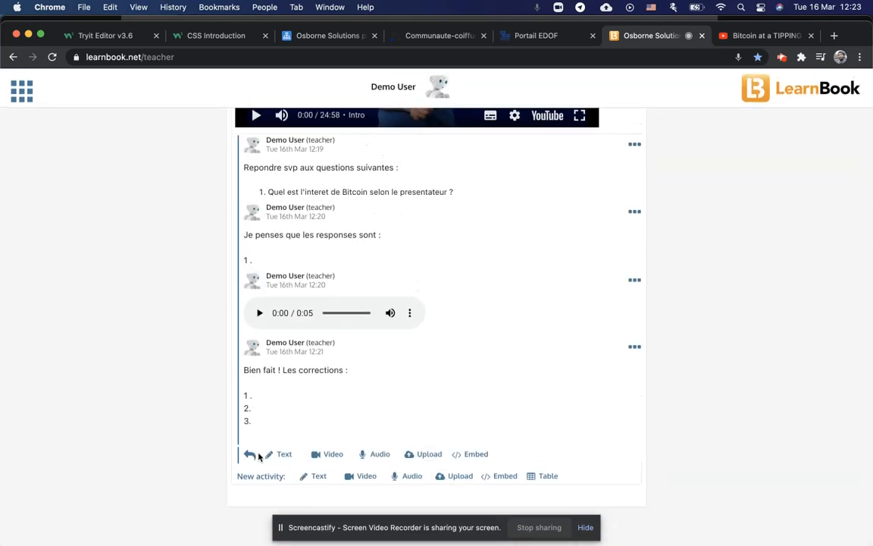
scroll(373, 392, up, 5)
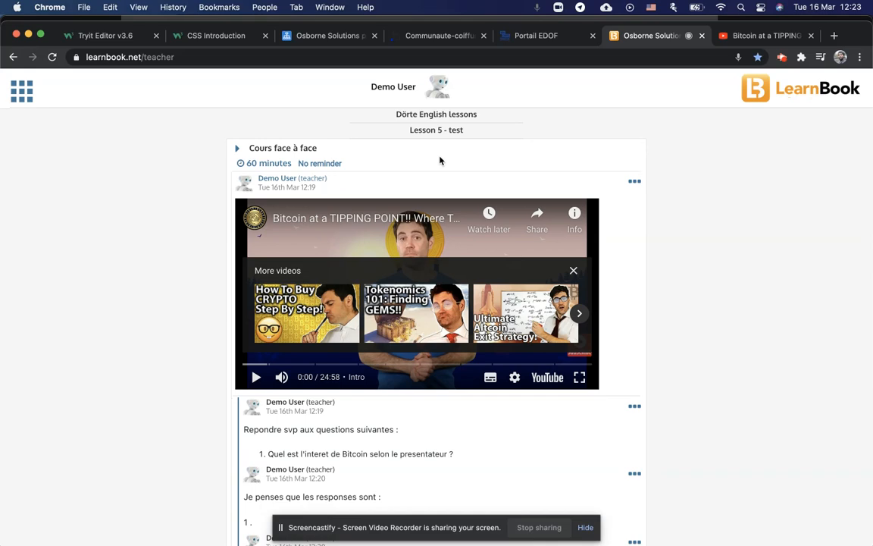
scroll(445, 386, down, 4)
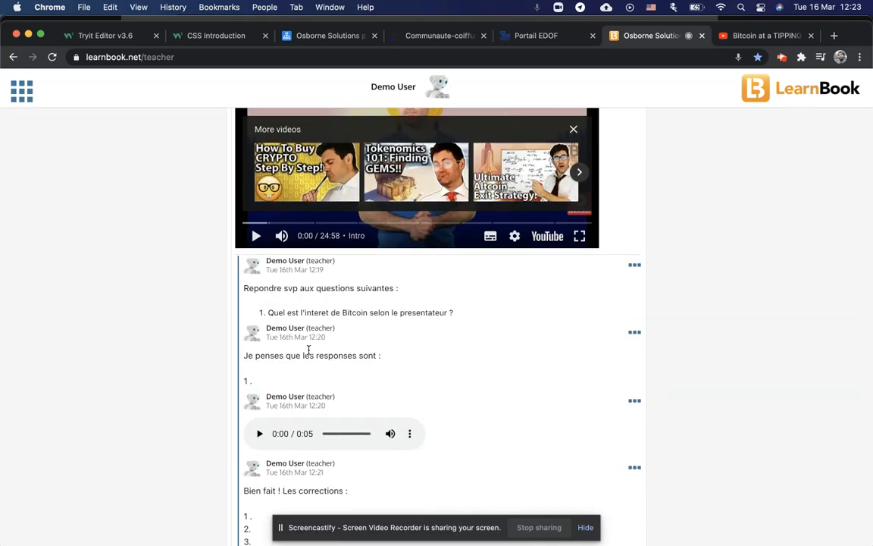
Step: Open the notification form for the embedded Bitcoin video activity
scroll(308, 349, up, 1)
scroll(308, 349, up, 3)
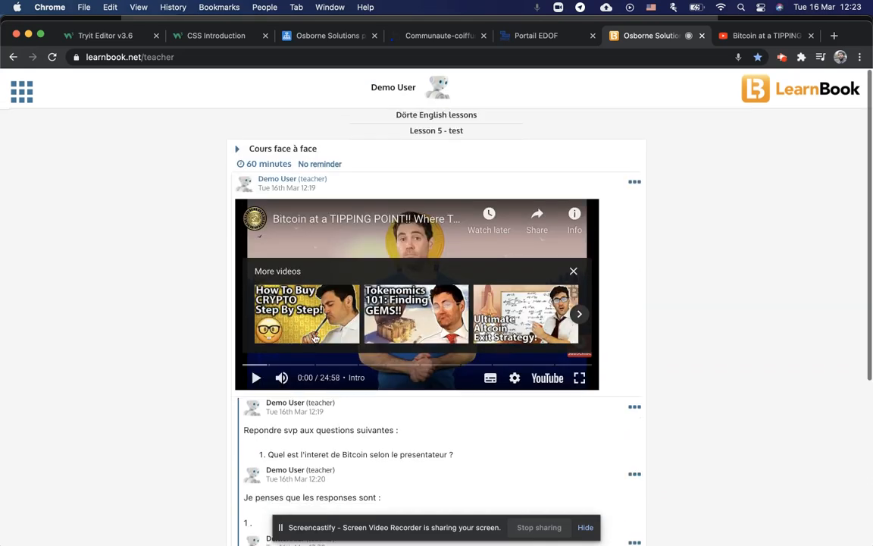
click(636, 184)
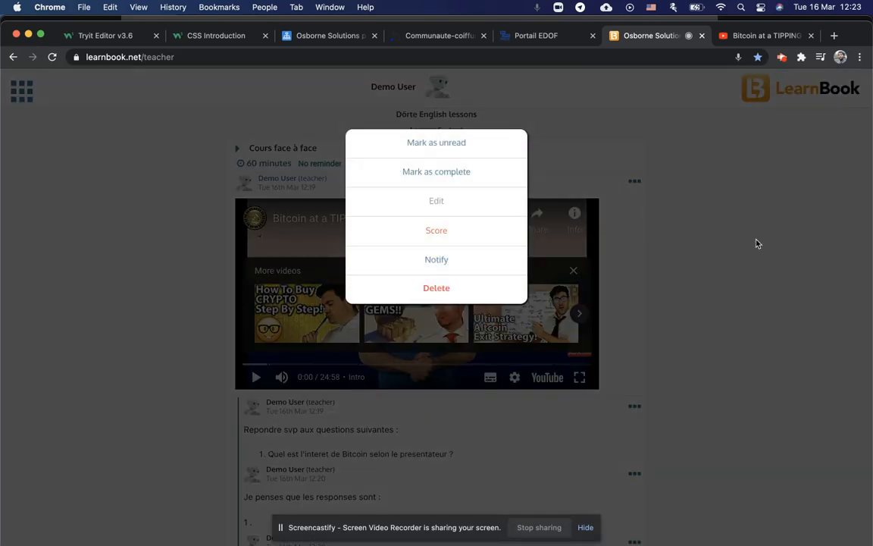
click(638, 180)
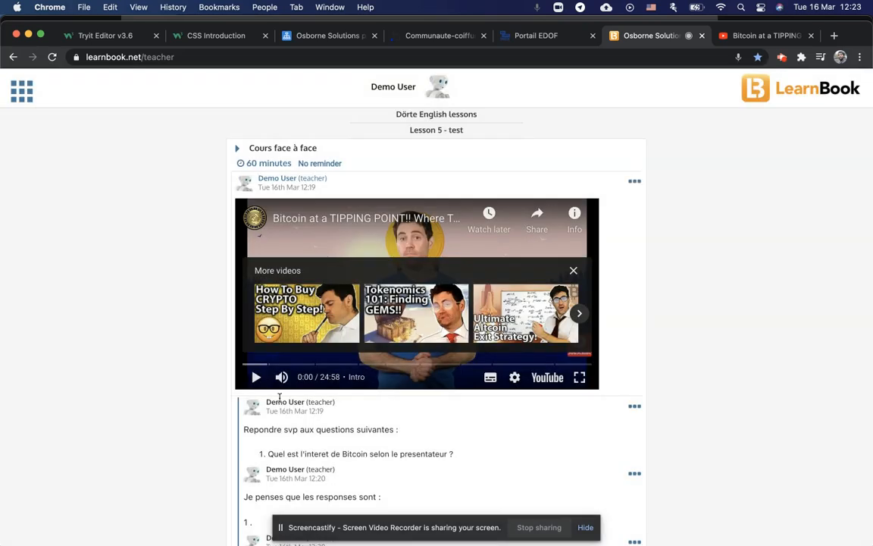
click(635, 182)
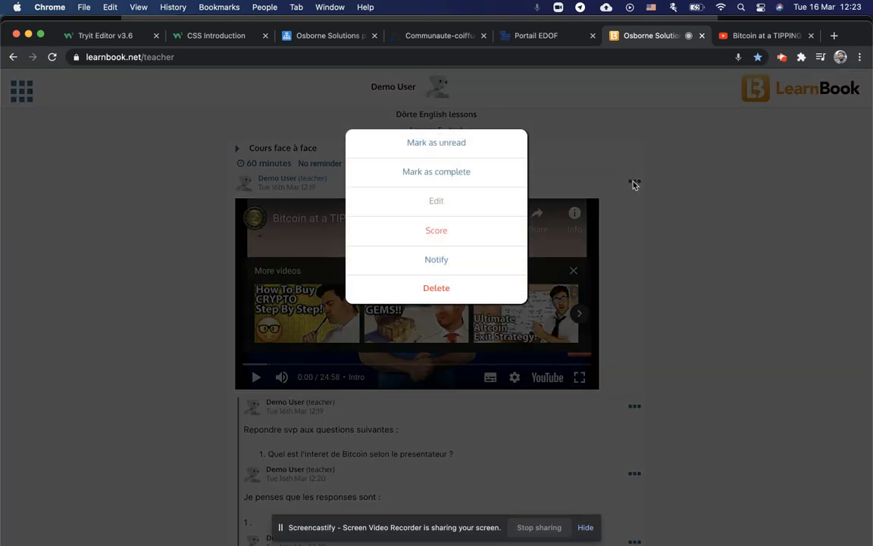
click(455, 264)
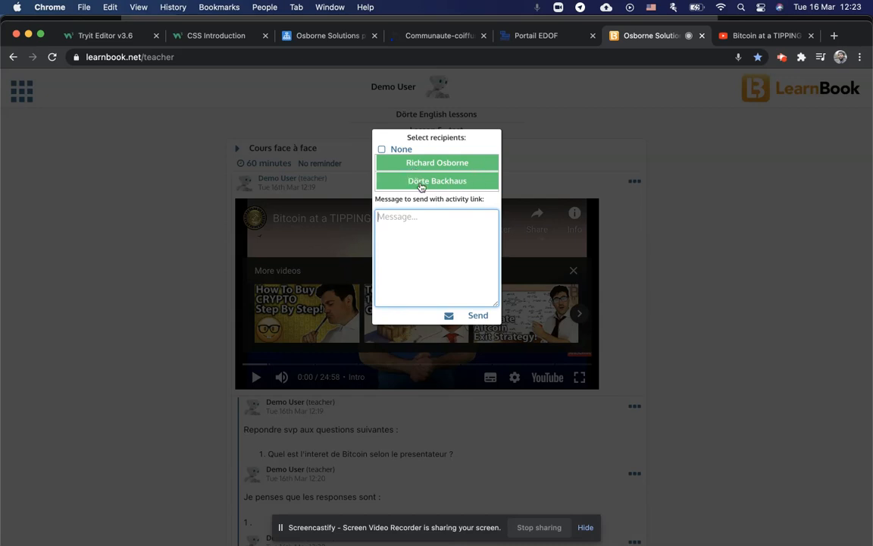
Step: Select only the second listed recipient and write the notification message "Eh o vous n'avez pas fait votre devoir !"
click(464, 180)
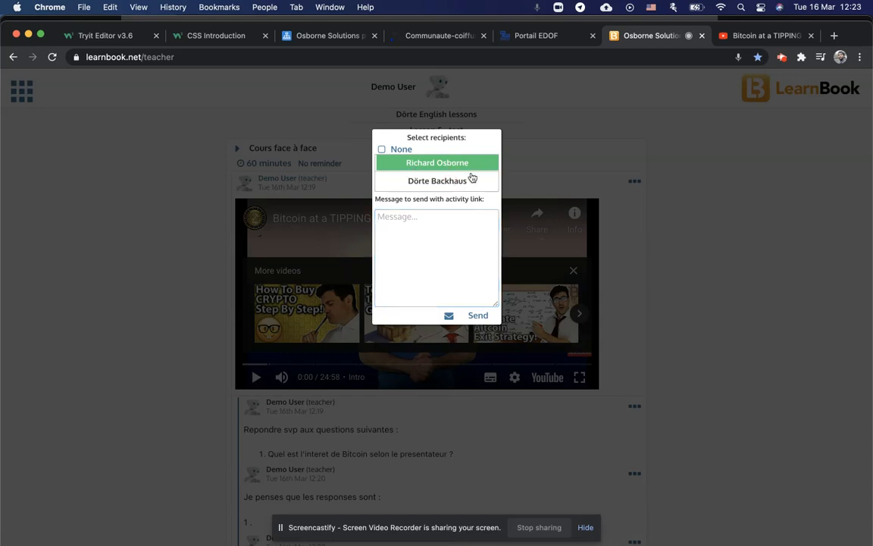
click(451, 165)
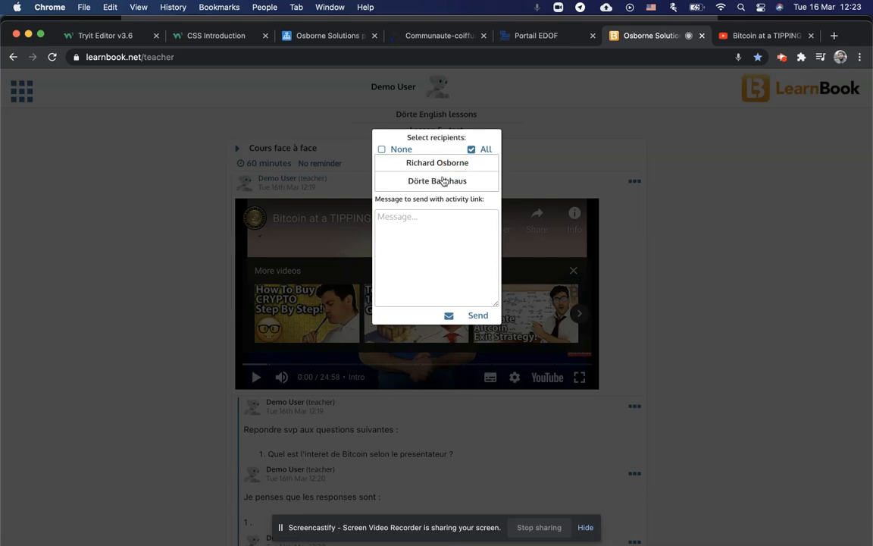
click(439, 179)
click(419, 242)
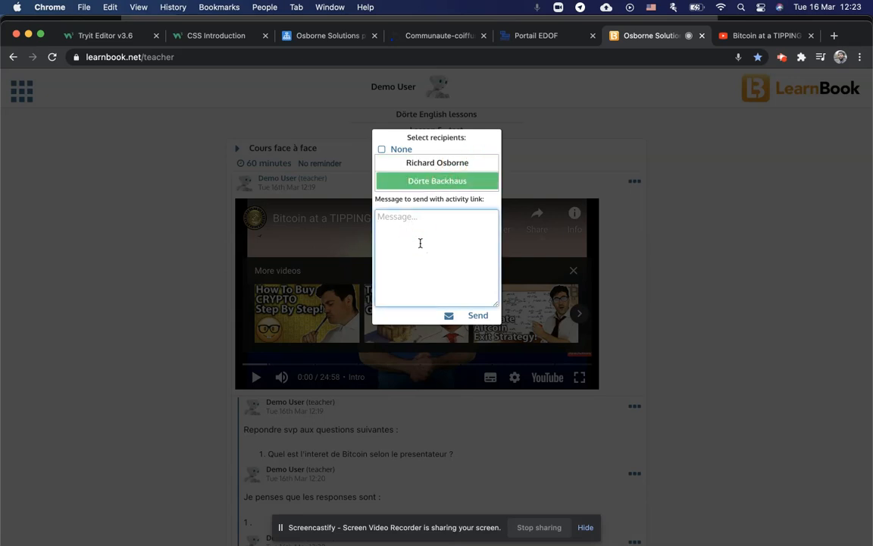
text(Eh o vous n'avez pas fait votre devoir !)
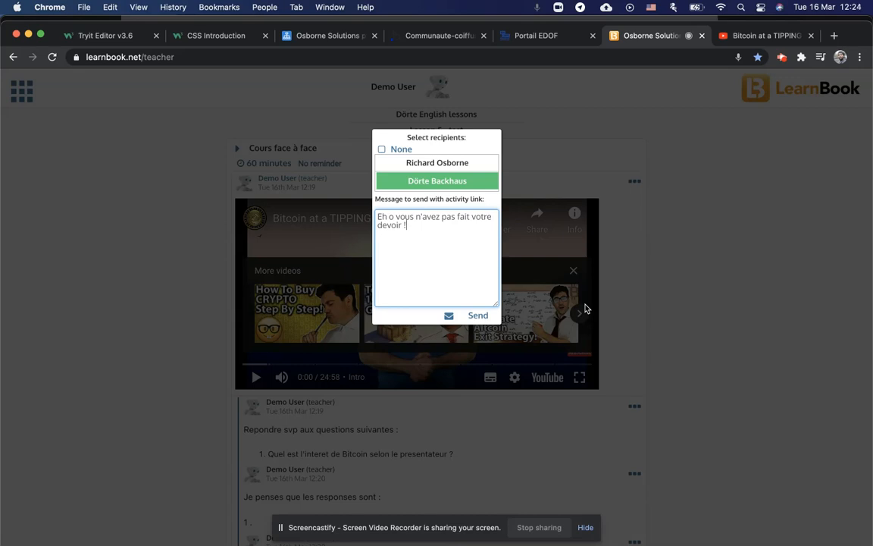
Step: Leave the notification form without sending it and review the video activity with its text, audio and correction replies
click(705, 284)
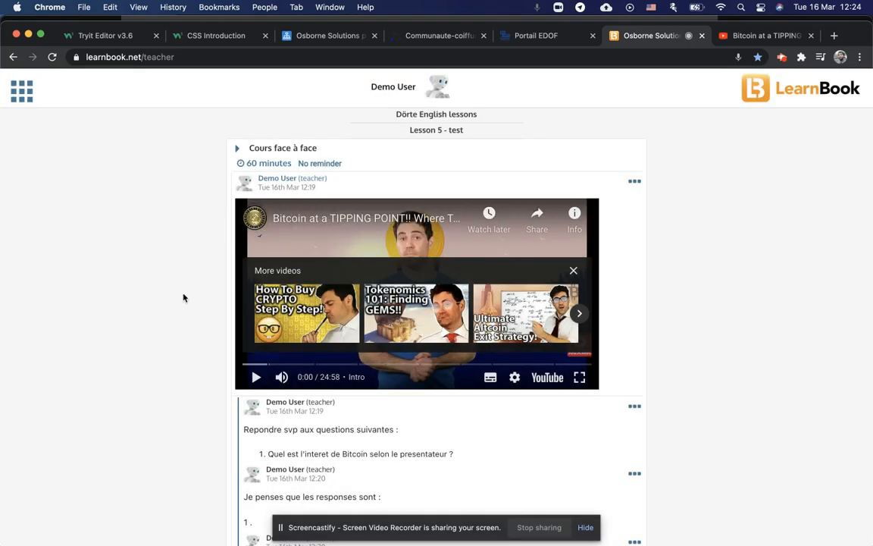
scroll(182, 297, down, 5)
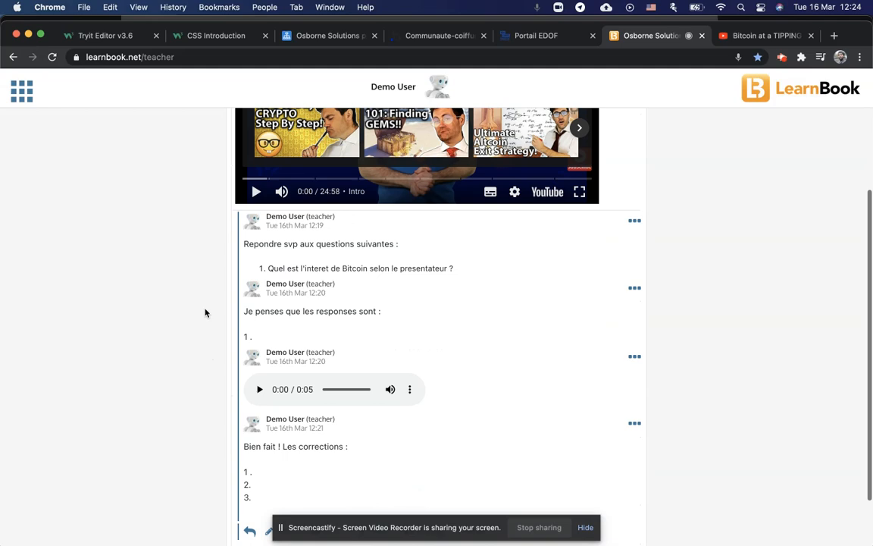
scroll(209, 318, down, 3)
scroll(214, 362, up, 8)
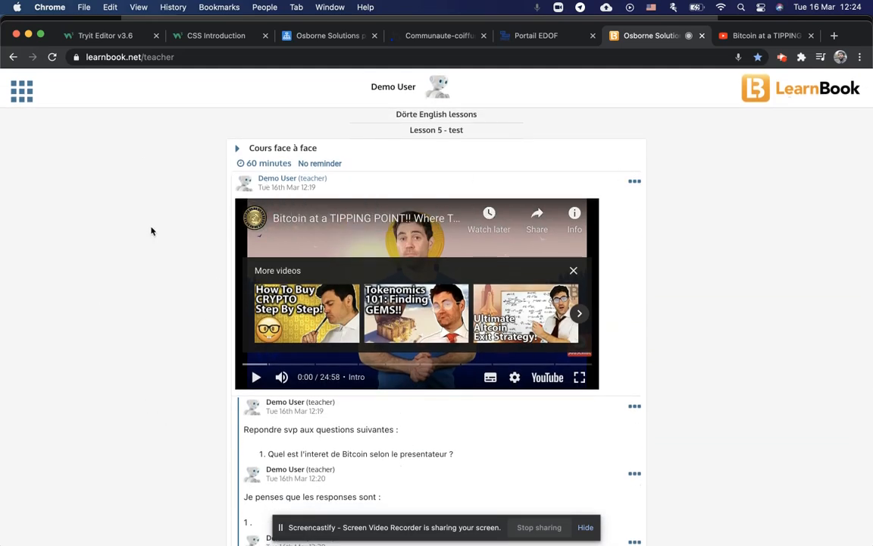
scroll(180, 357, down, 6)
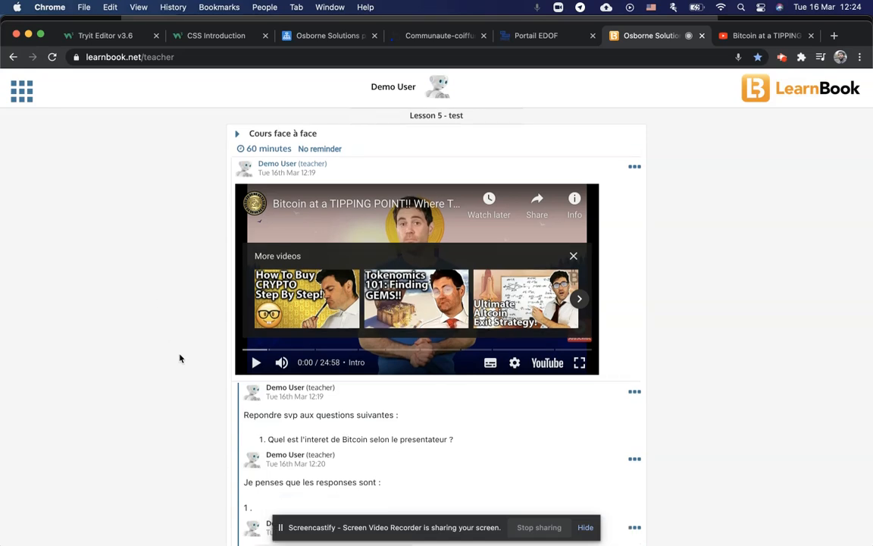
scroll(333, 472, down, 1)
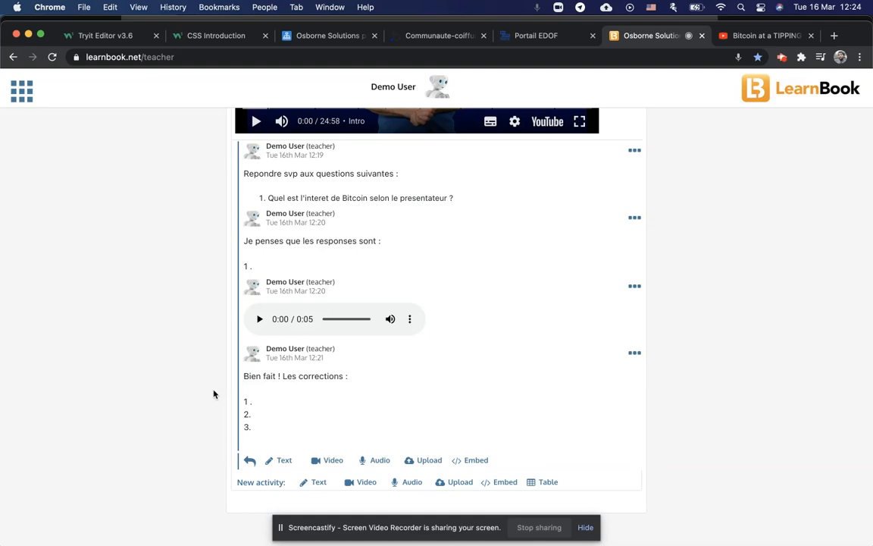
scroll(214, 394, up, 7)
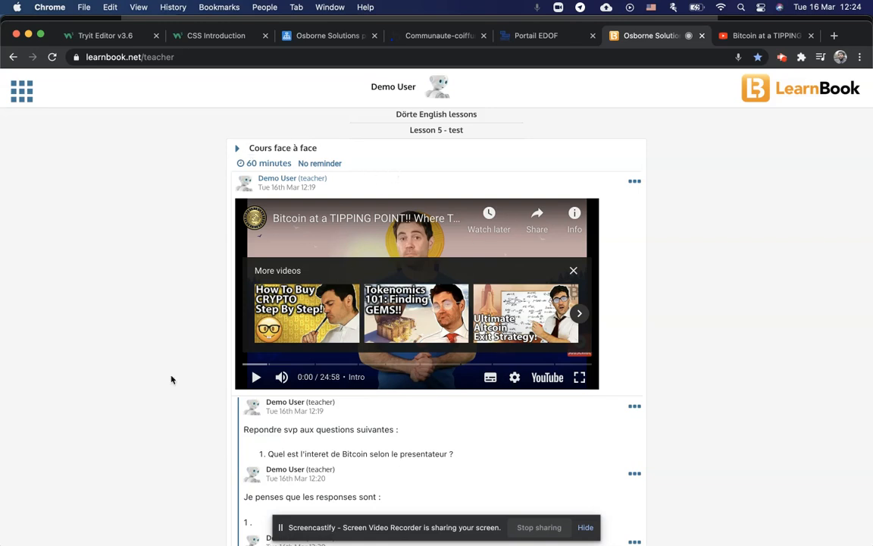
Step: Switch to the Devoir section of Lesson 5 - test and check the lesson's and its sections' durations in the lesson list
click(279, 147)
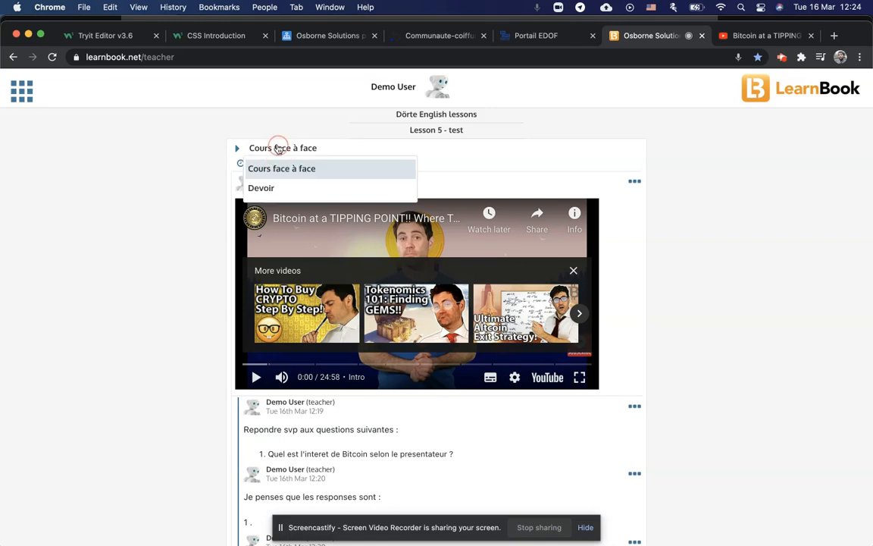
click(265, 188)
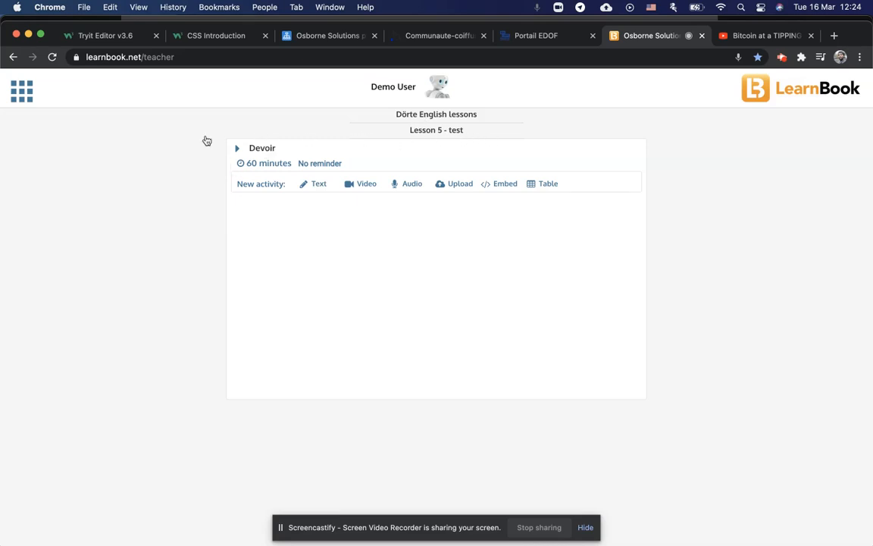
click(26, 95)
click(31, 141)
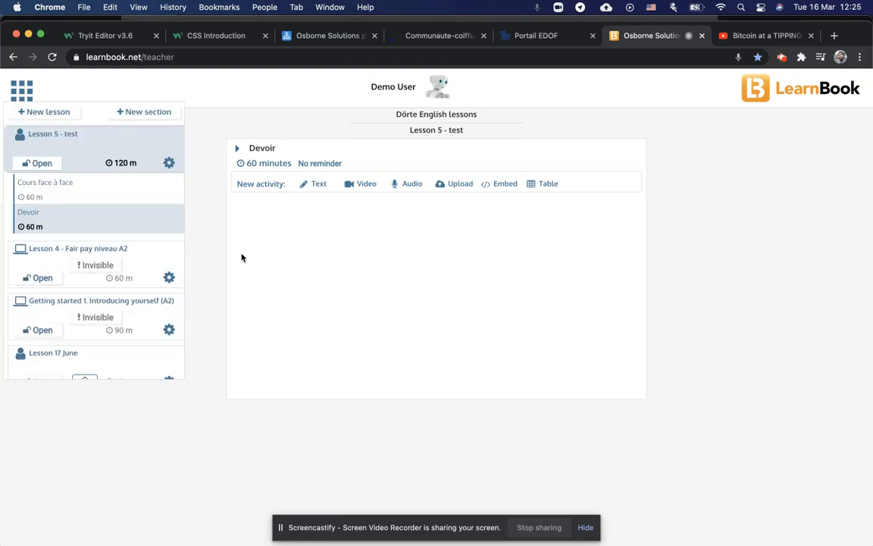
double_click(253, 163)
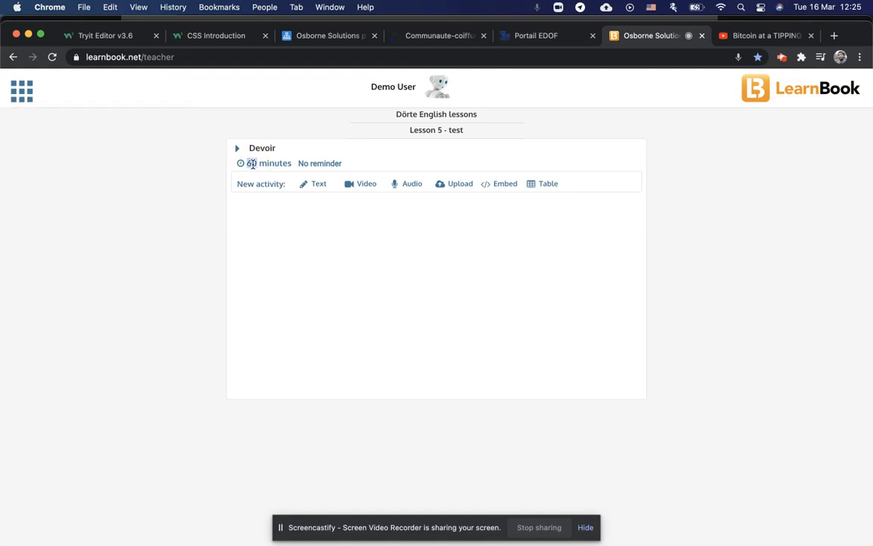
click(23, 84)
click(32, 136)
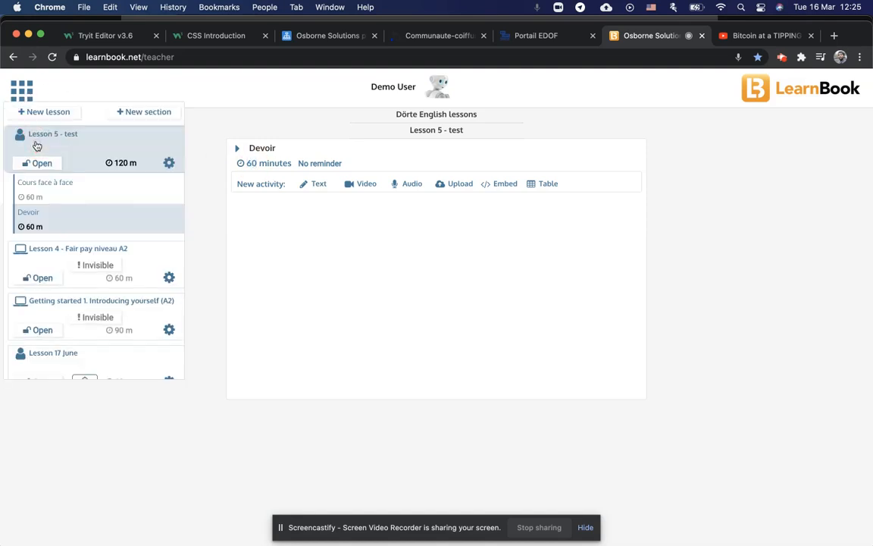